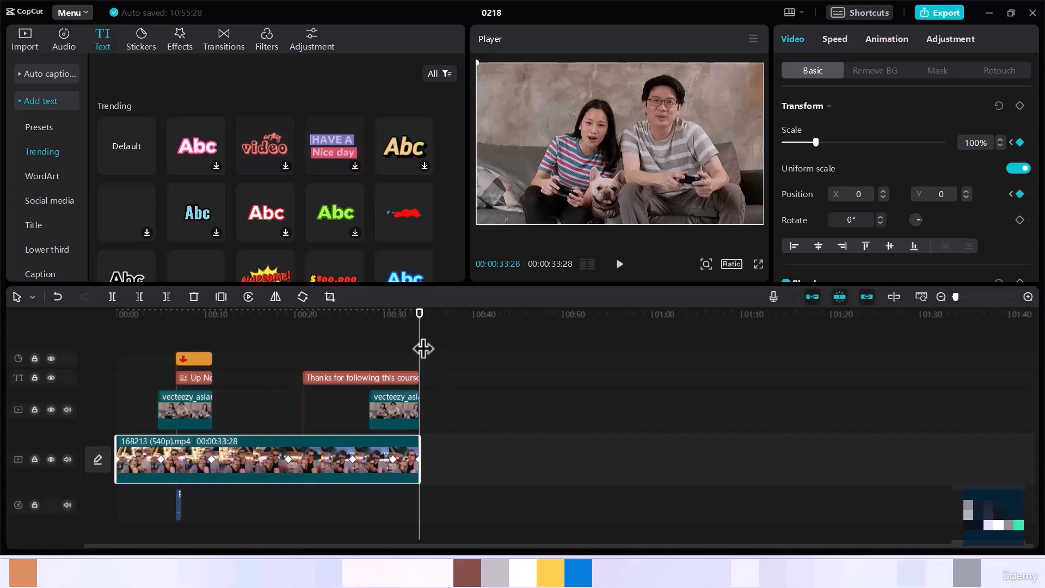
Step: Replace the last overlay clip with a fresh copy of the gaming-couple video, placed above the main clip and ending with it
left_click(407, 415)
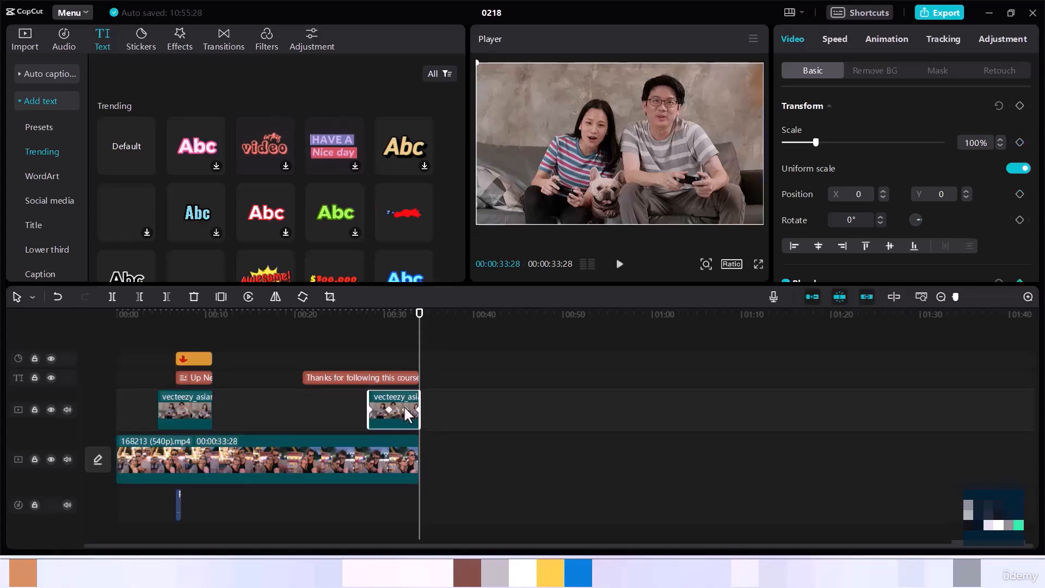
key("Delete")
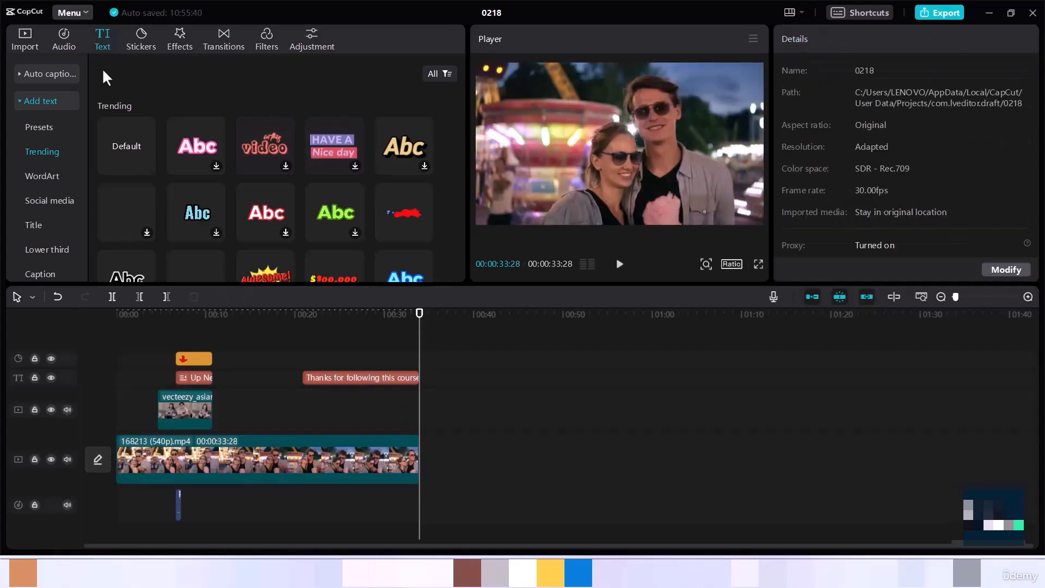
left_click(23, 52)
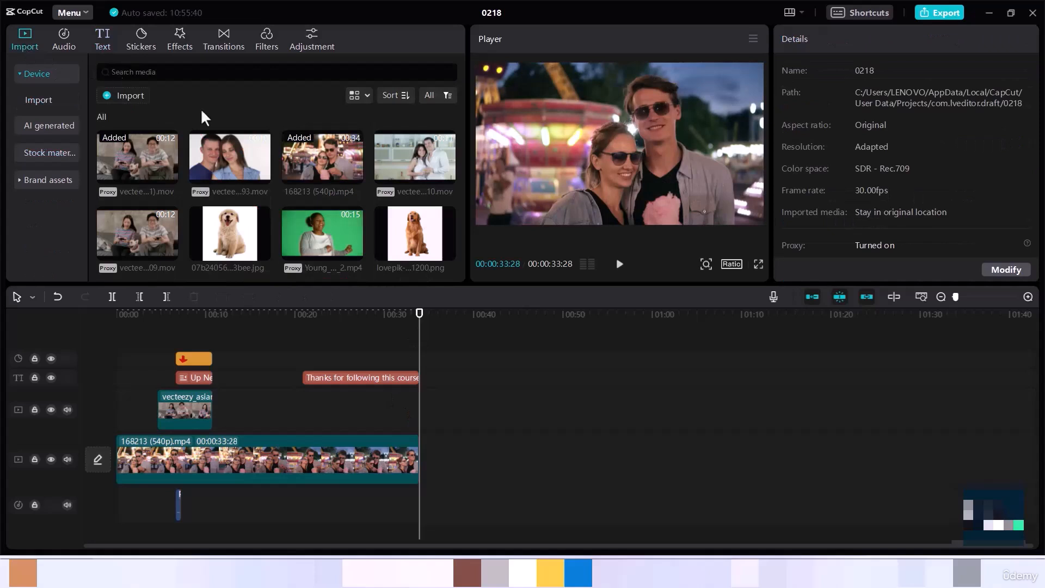
left_click(166, 172)
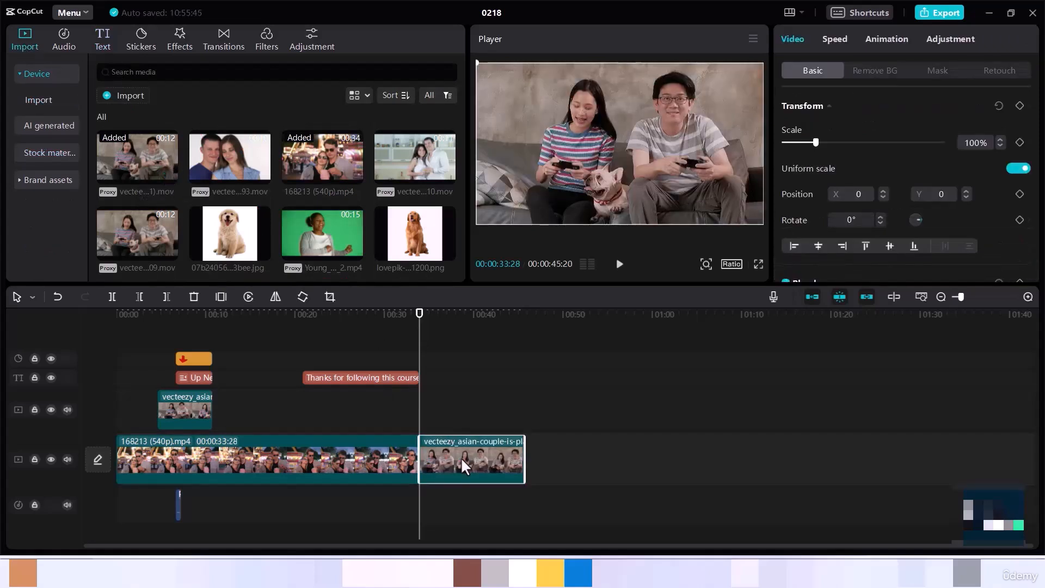
left_click_drag(461, 456, 355, 409)
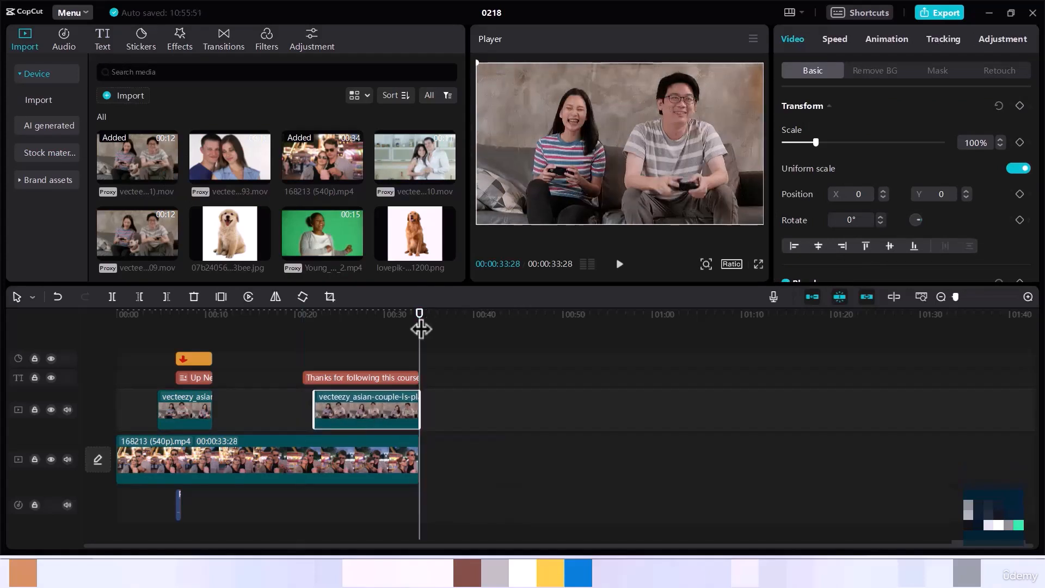
Step: Add a Horizontal mask to the main clip 168213 (540p).mp4 at 00:00:22:06 and rotate it to -90°
left_click_drag(420, 325, 318, 327)
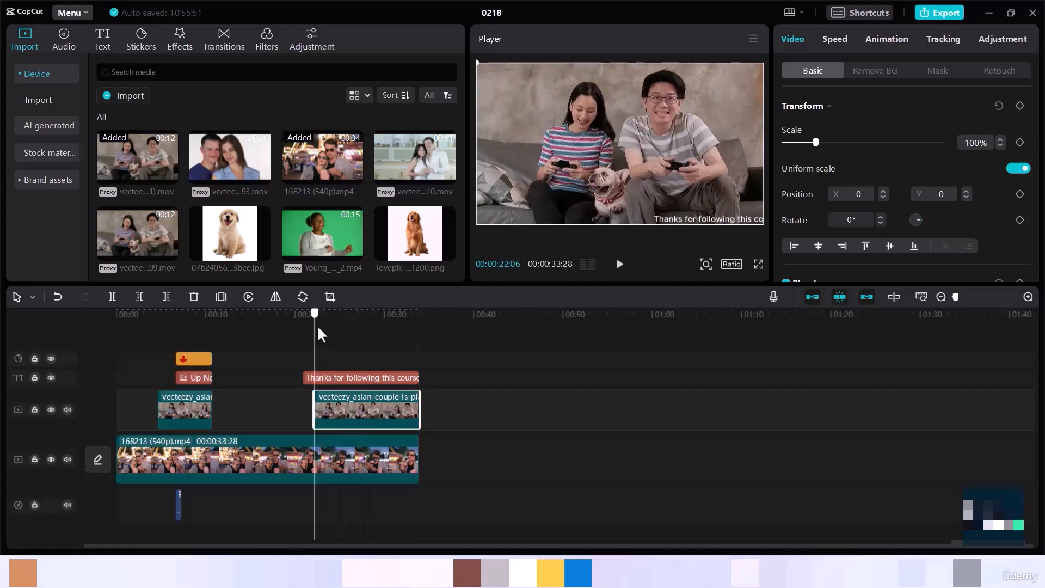
left_click(342, 466)
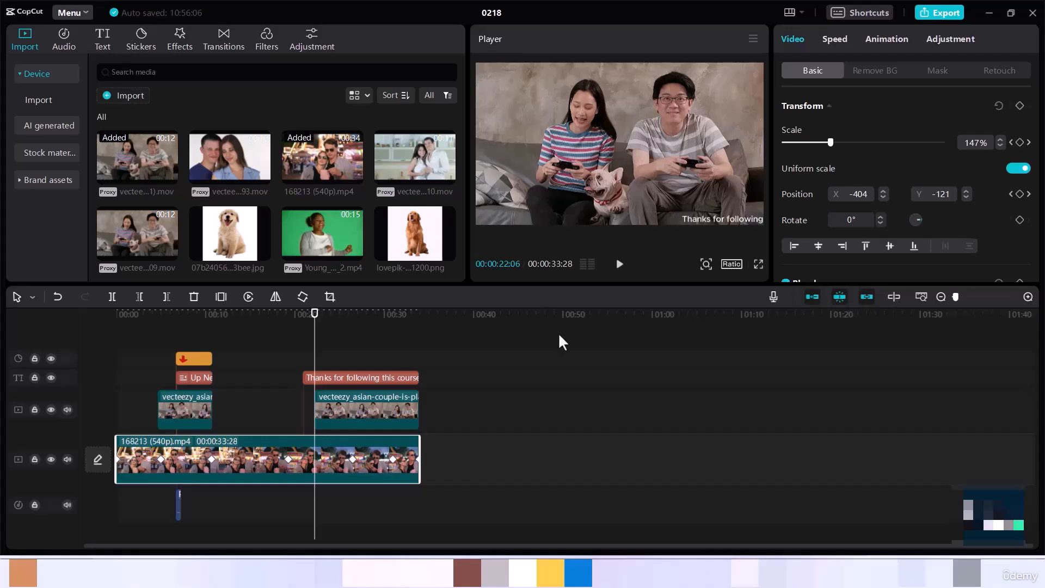
left_click(937, 75)
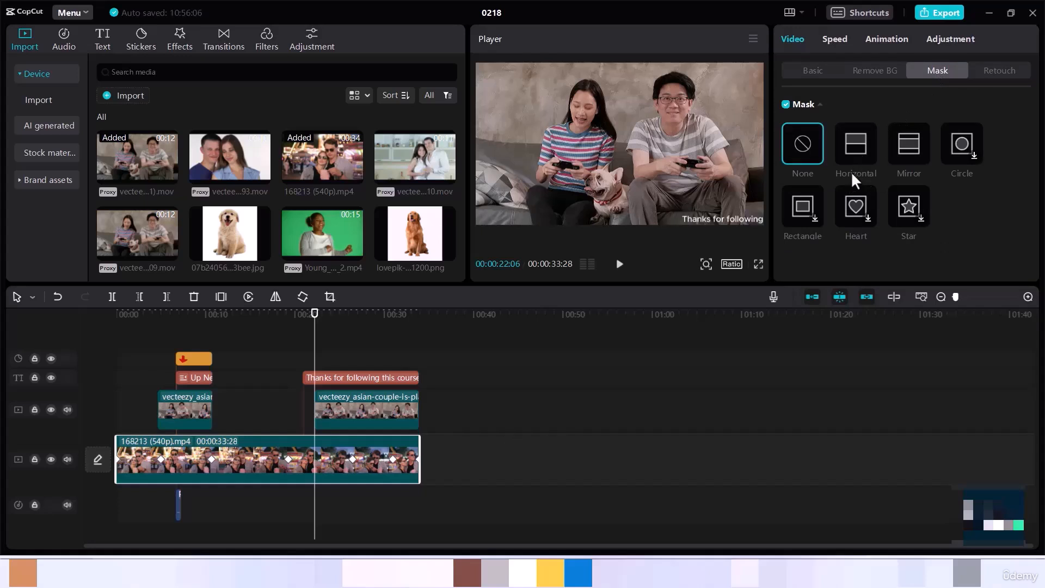
left_click(853, 140)
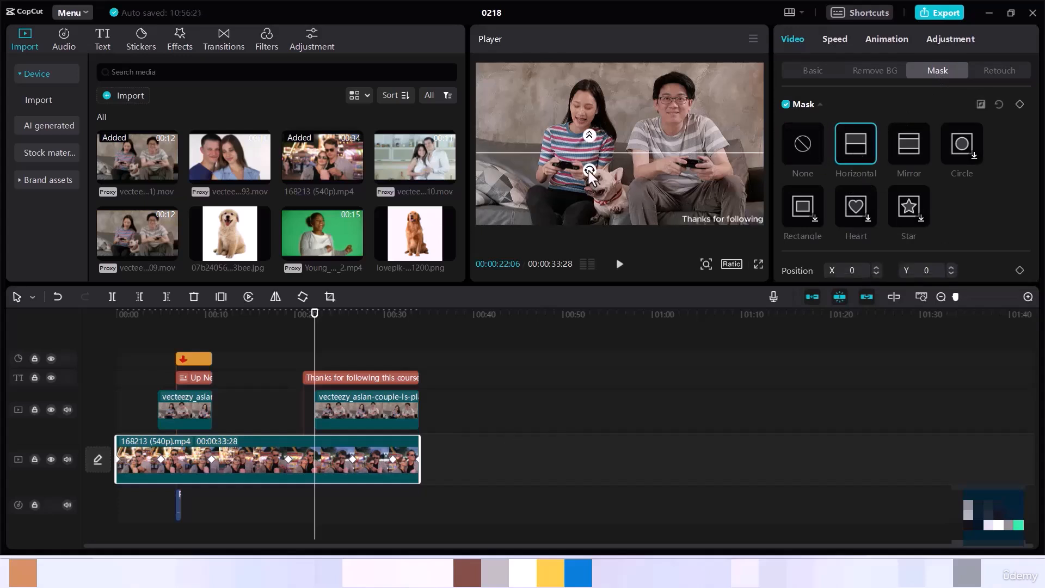
left_click_drag(589, 170, 635, 159)
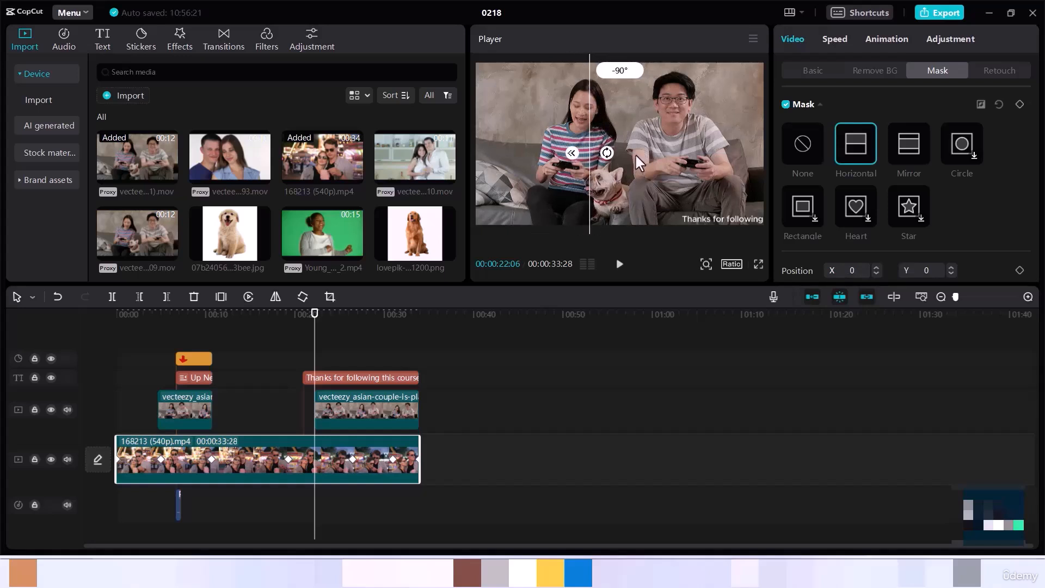
left_click_drag(636, 154, 634, 152)
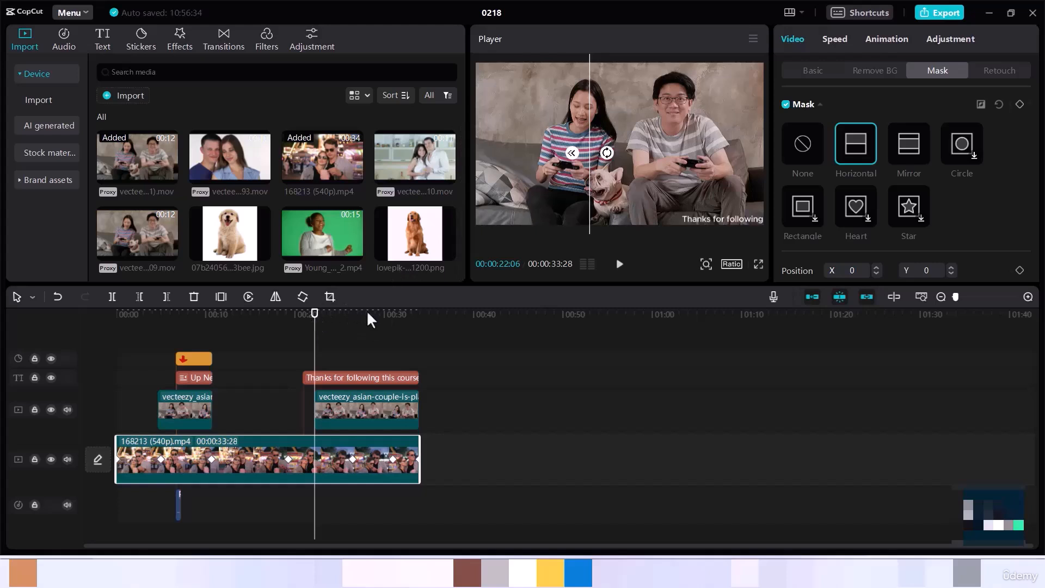
Step: Add a Horizontal mask to the last overlay clip and rotate it vertical so only the right part of its picture shows
left_click(385, 411)
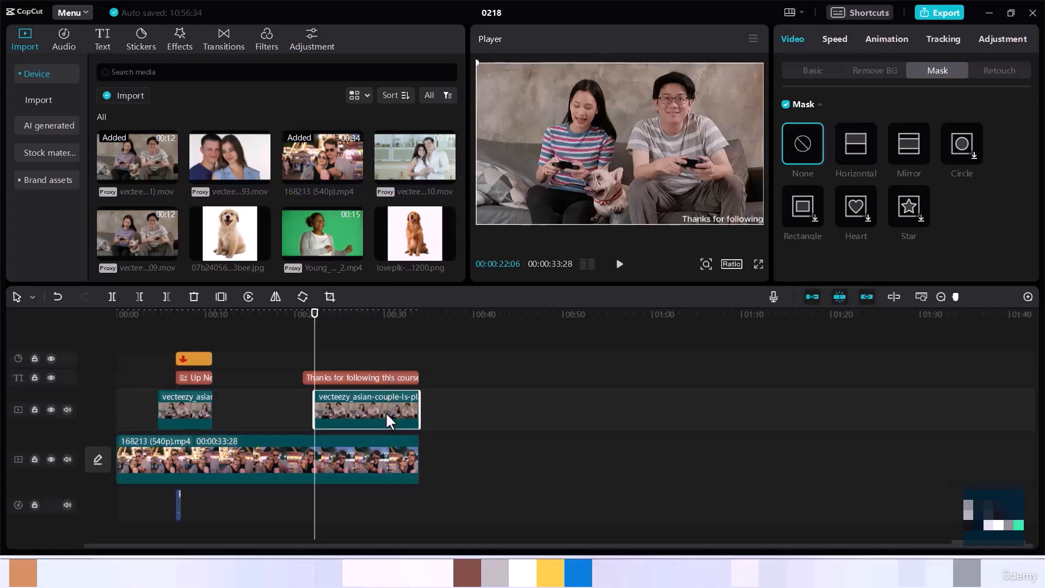
left_click(855, 146)
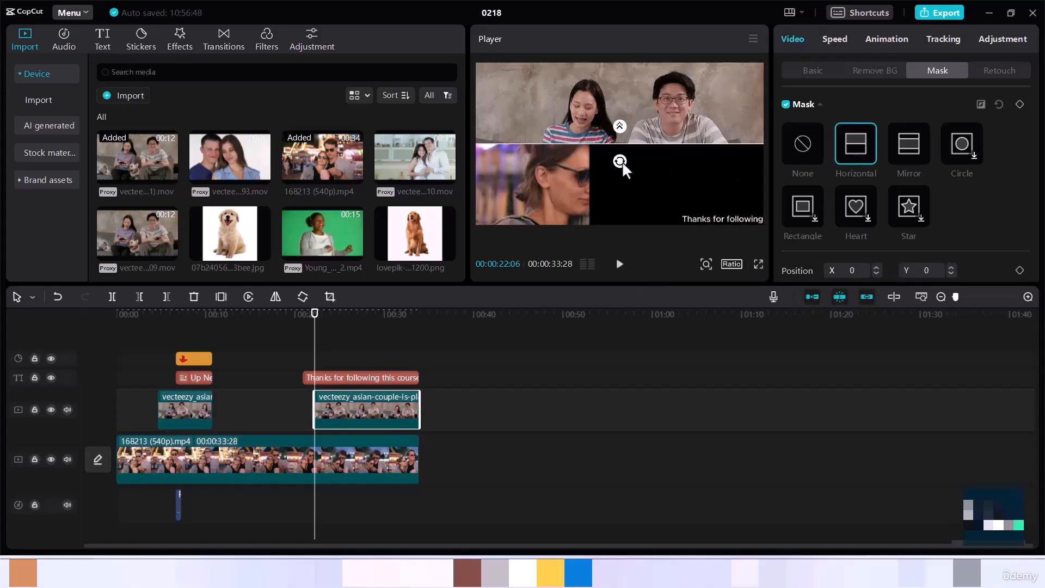
left_click_drag(622, 162, 599, 152)
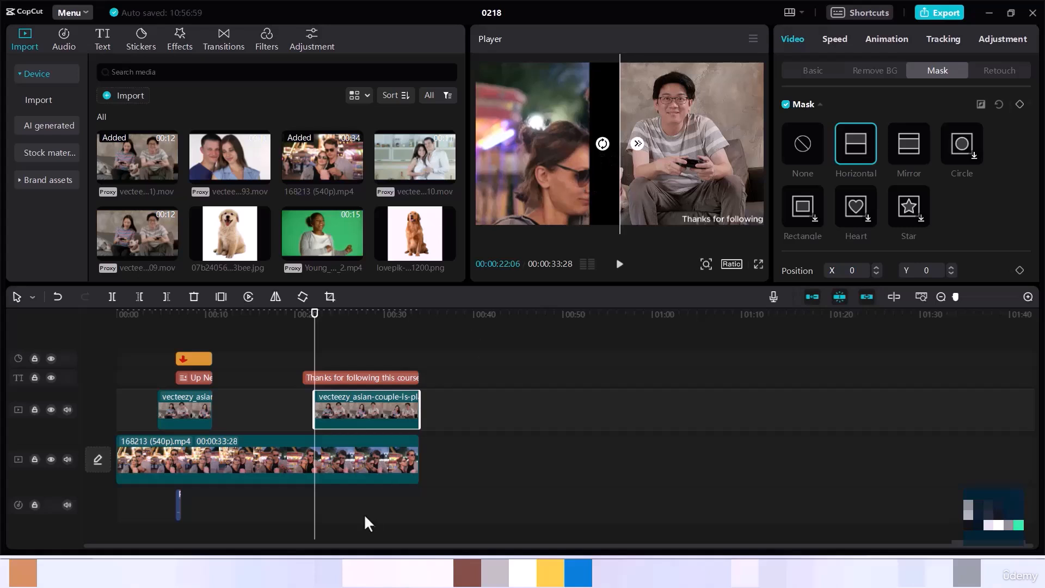
Step: Shift the main clip's mask edge to X 68, Y -26 so it meets the overlay's mask edge
left_click(368, 452)
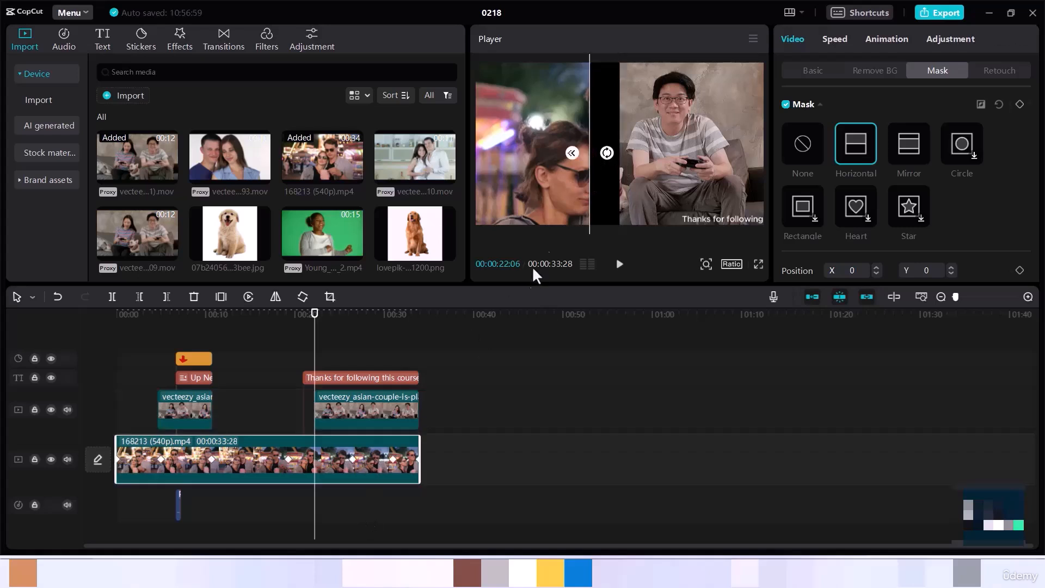
left_click_drag(589, 183, 615, 183)
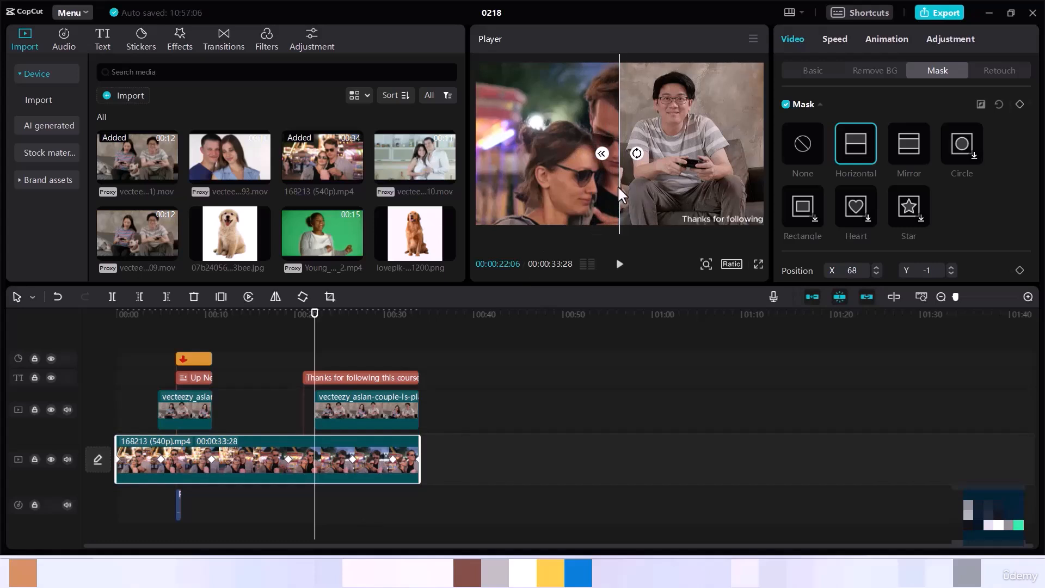
mouse_move(619, 189)
left_mouse_down()
mouse_move(696, 188)
mouse_move(606, 197)
mouse_move(615, 197)
left_mouse_up()
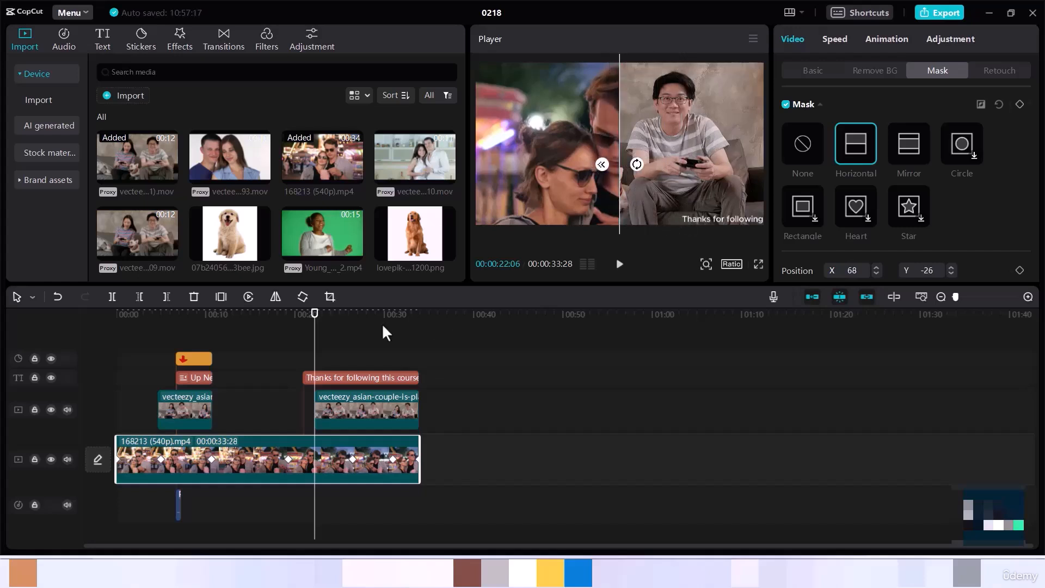
Step: Trim the last overlay clip's start and keyframe the main clip's mask at 00:00:22:06 with position X 395, Y -31
left_click(367, 410)
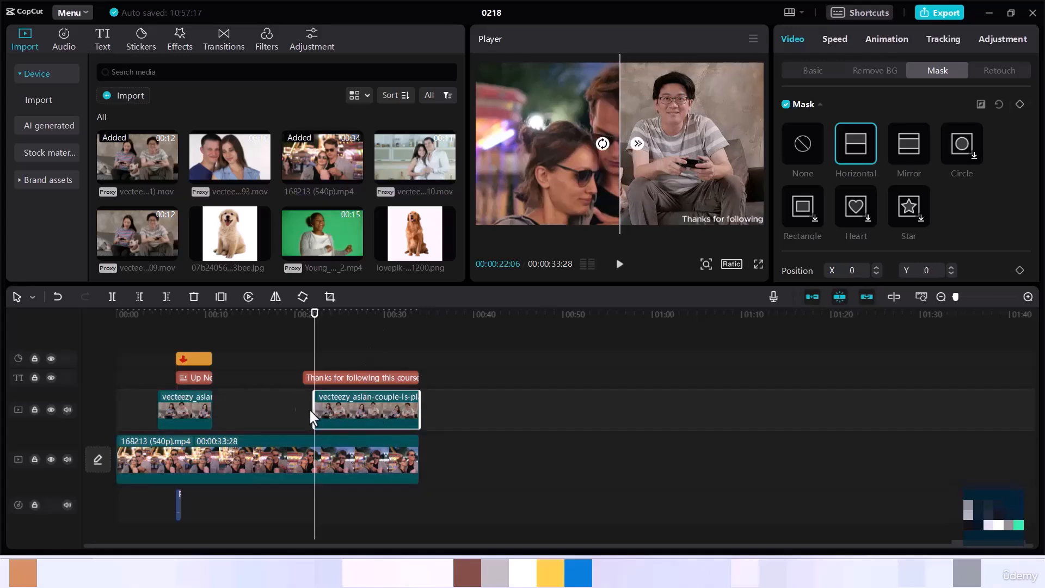
left_click_drag(314, 406, 358, 405)
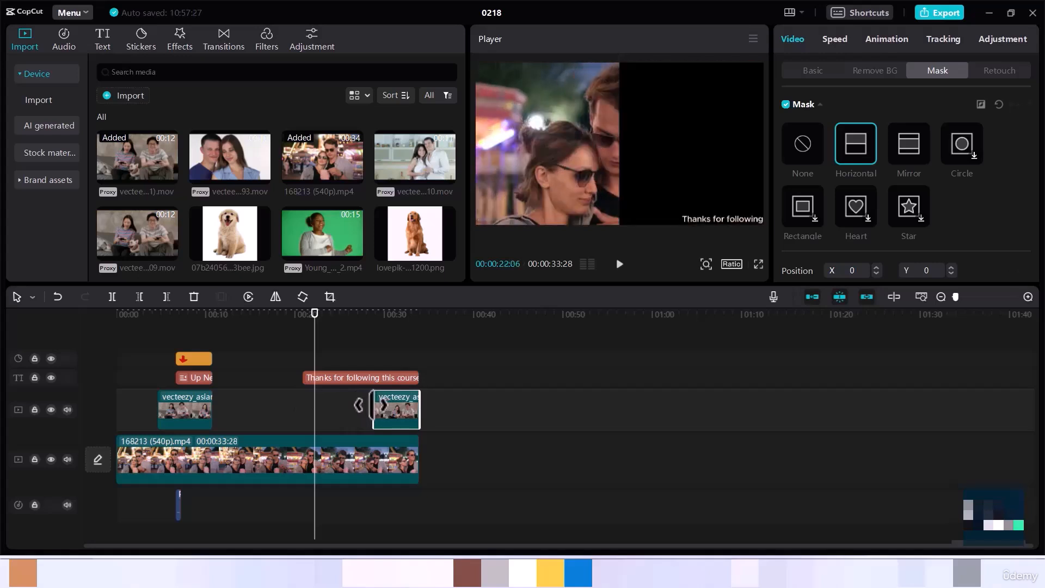
left_click(361, 447)
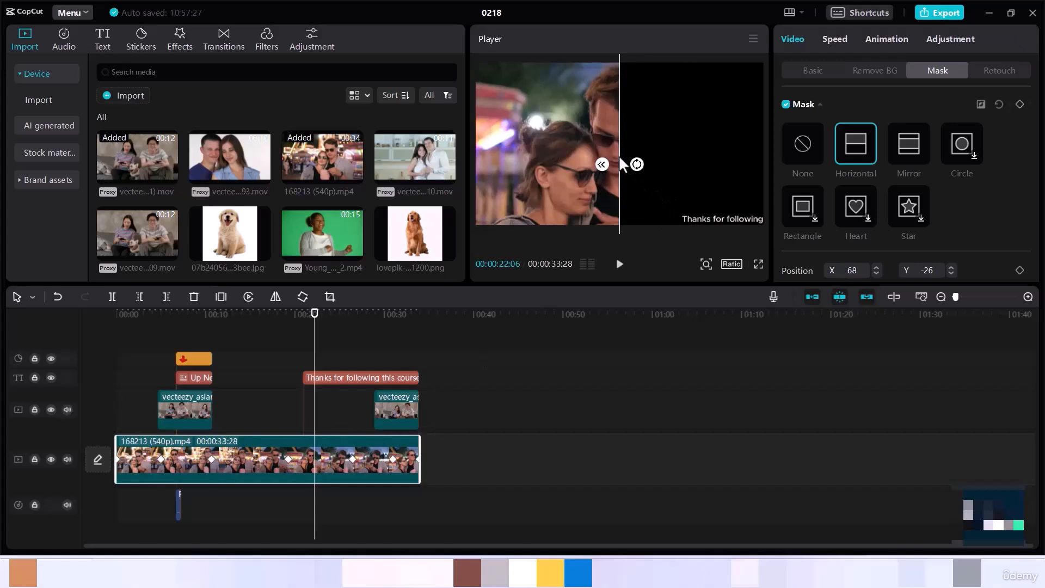
left_click_drag(621, 160, 763, 159)
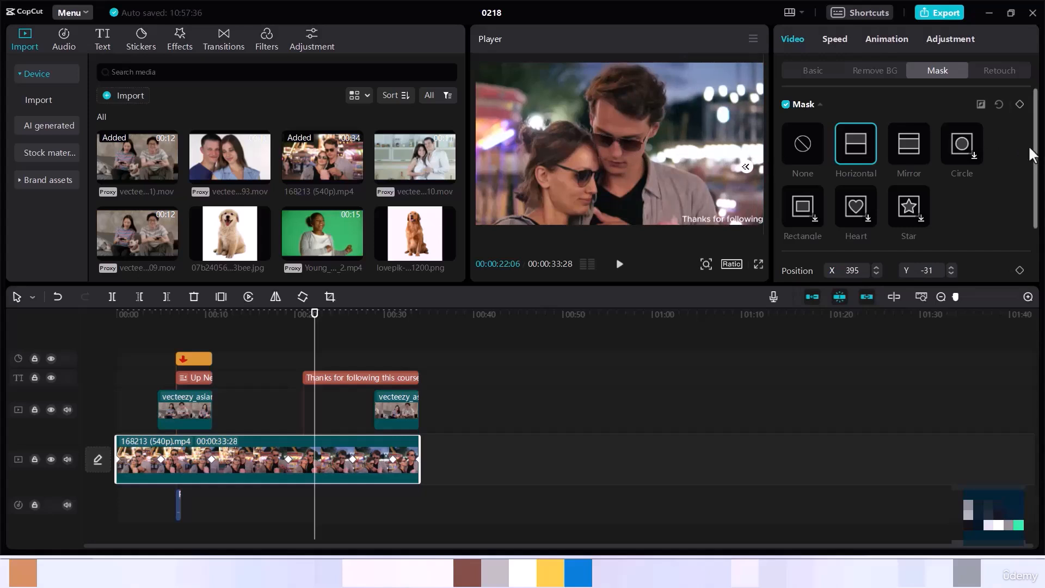
left_click(1017, 103)
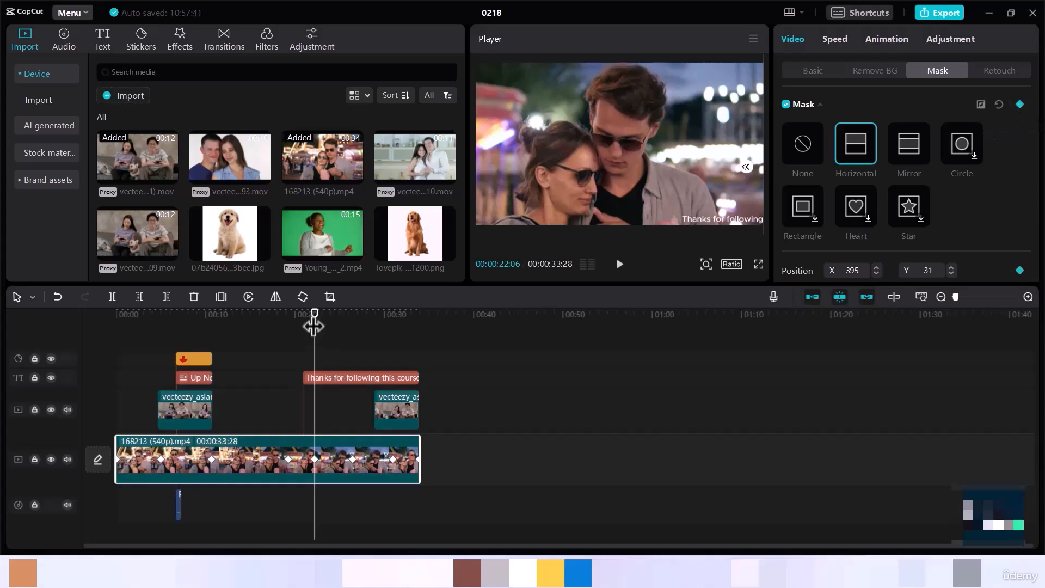
Step: Trim the last overlay clip's start further and move the main clip's mask to X 357, Y -39 at 00:00:26:01
left_click_drag(315, 320, 326, 326)
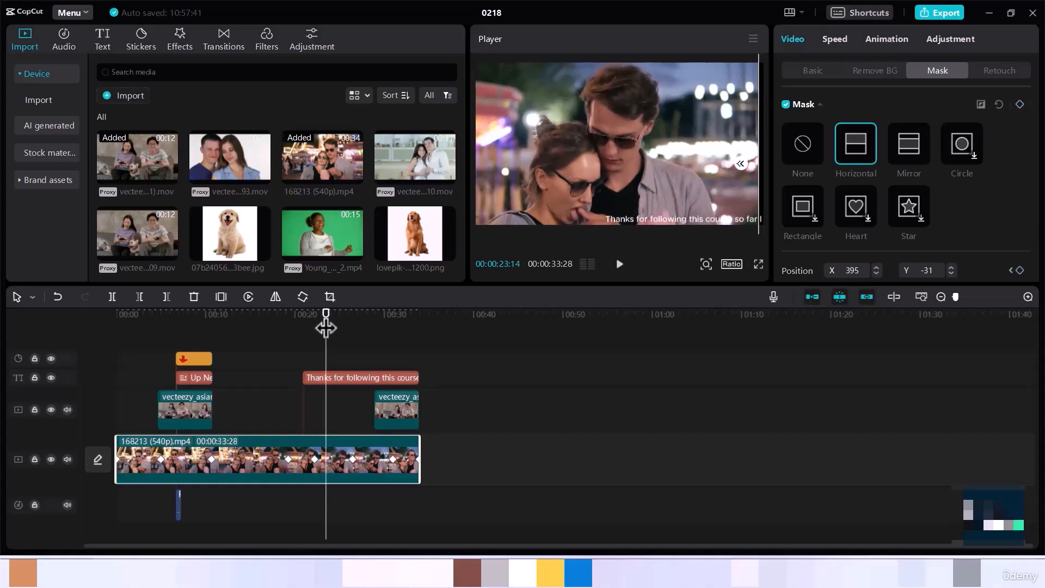
left_click(384, 410)
mouse_move(375, 409)
left_mouse_down()
mouse_move(342, 411)
mouse_move(402, 411)
mouse_move(389, 413)
left_mouse_up()
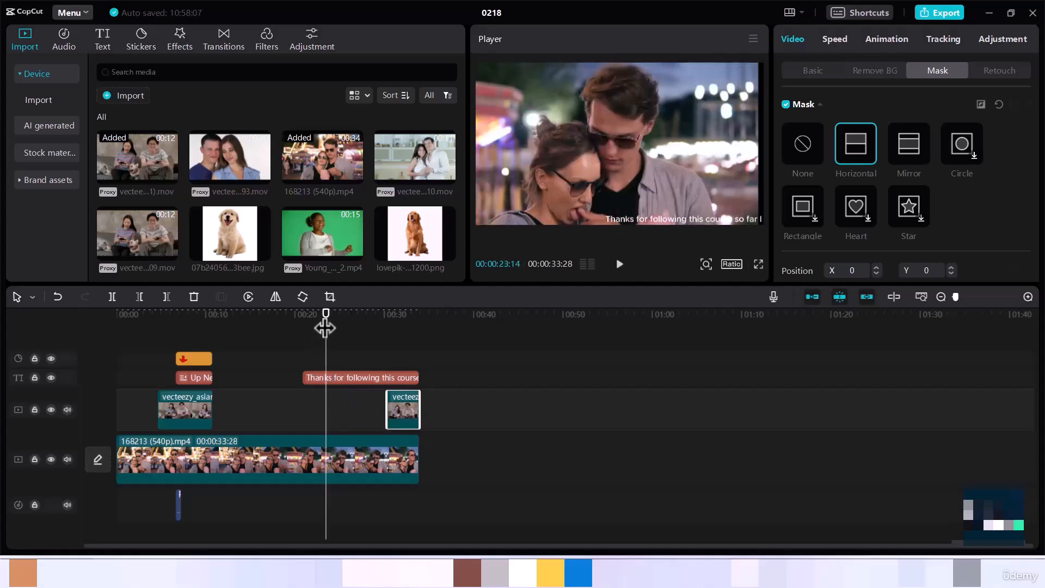
left_click_drag(325, 327, 349, 331)
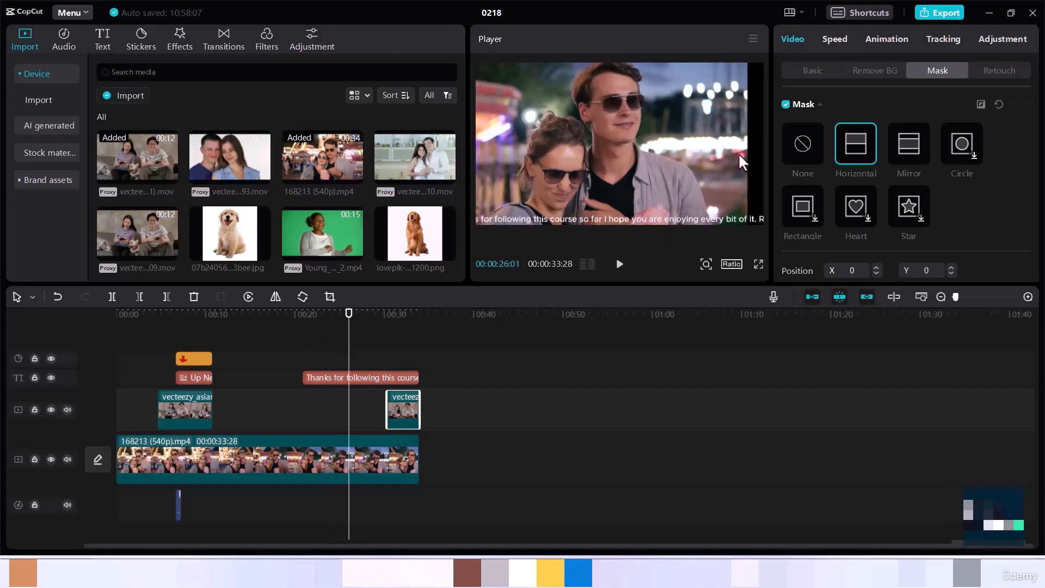
left_click(383, 464)
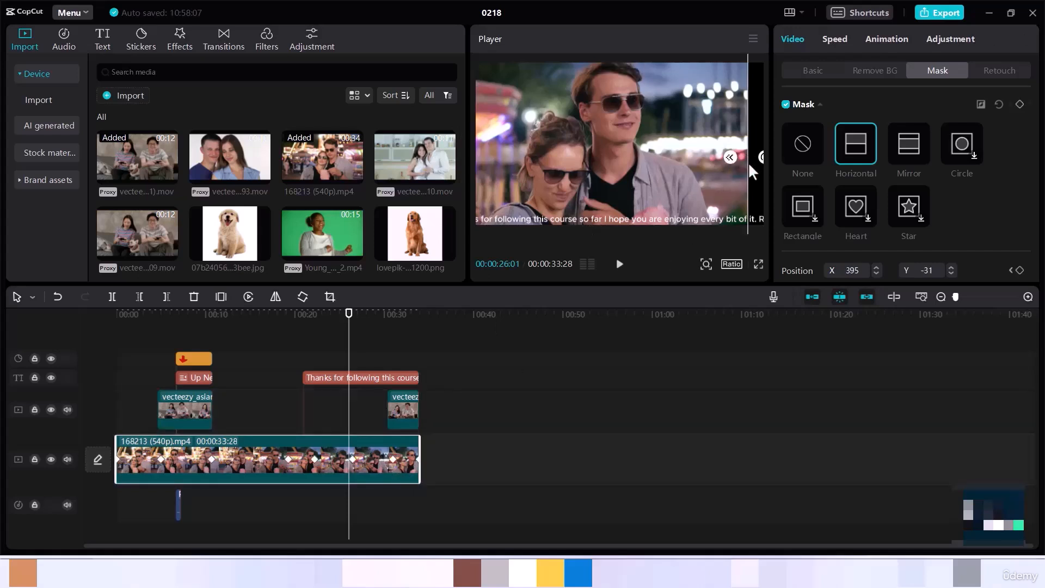
left_click_drag(749, 165, 732, 165)
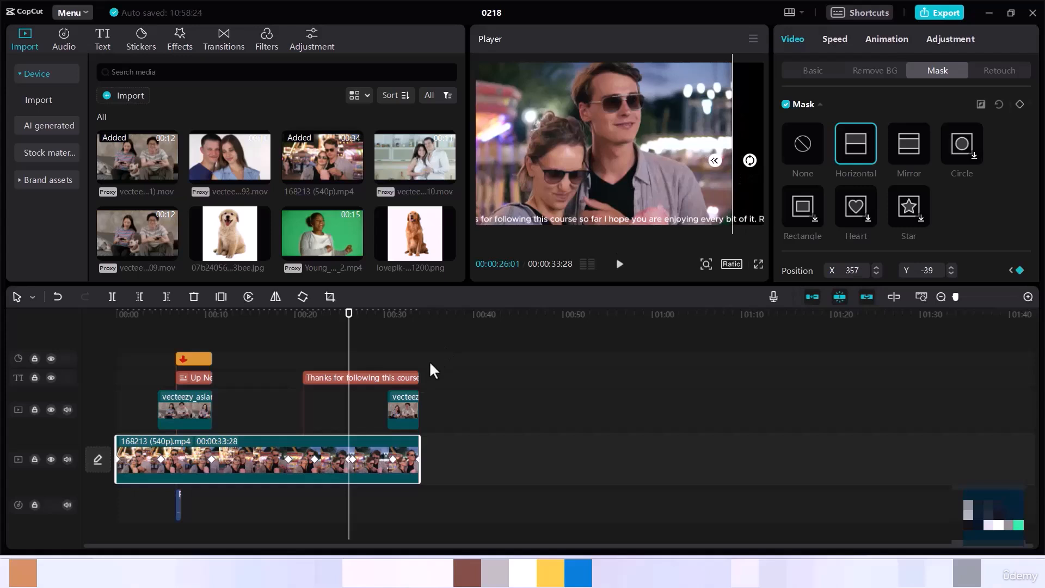
Step: Extend the last overlay clip's start back to 00:00:26:01 and keyframe its mask there at X 1495, Y -5
left_click(399, 406)
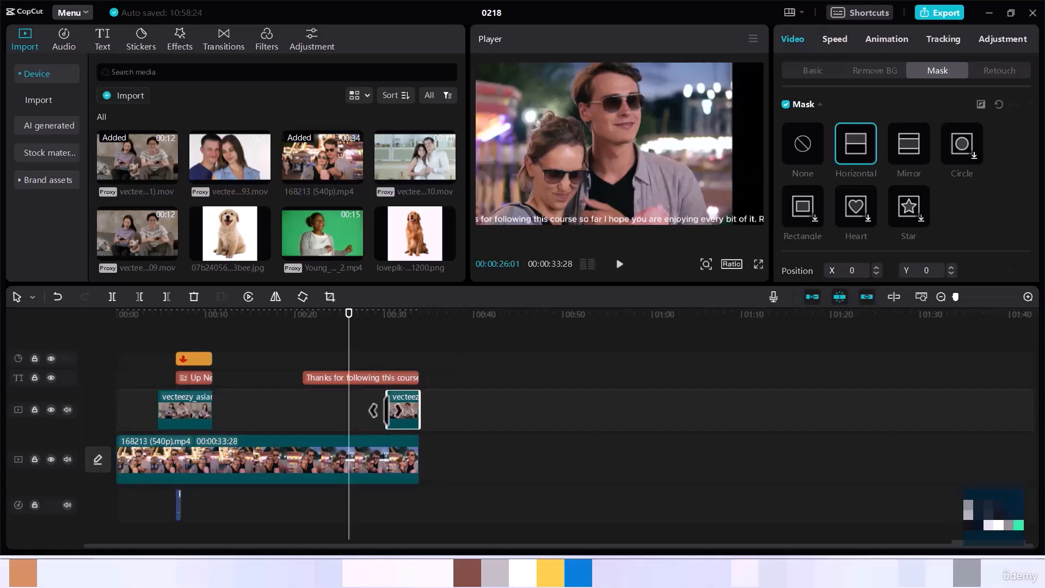
left_click_drag(386, 410, 350, 410)
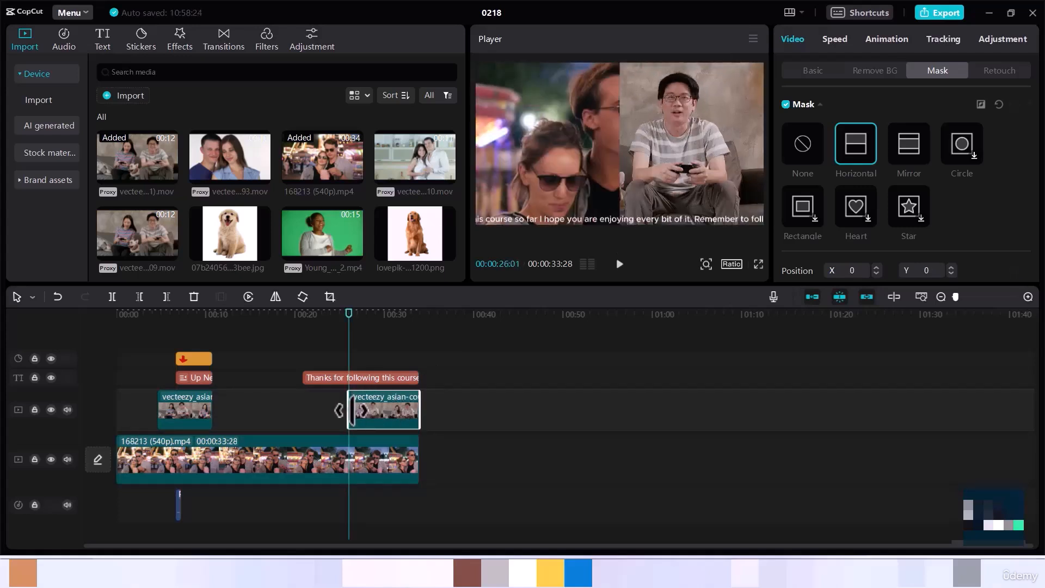
mouse_move(349, 324)
left_mouse_down()
mouse_move(285, 338)
mouse_move(346, 328)
left_mouse_up()
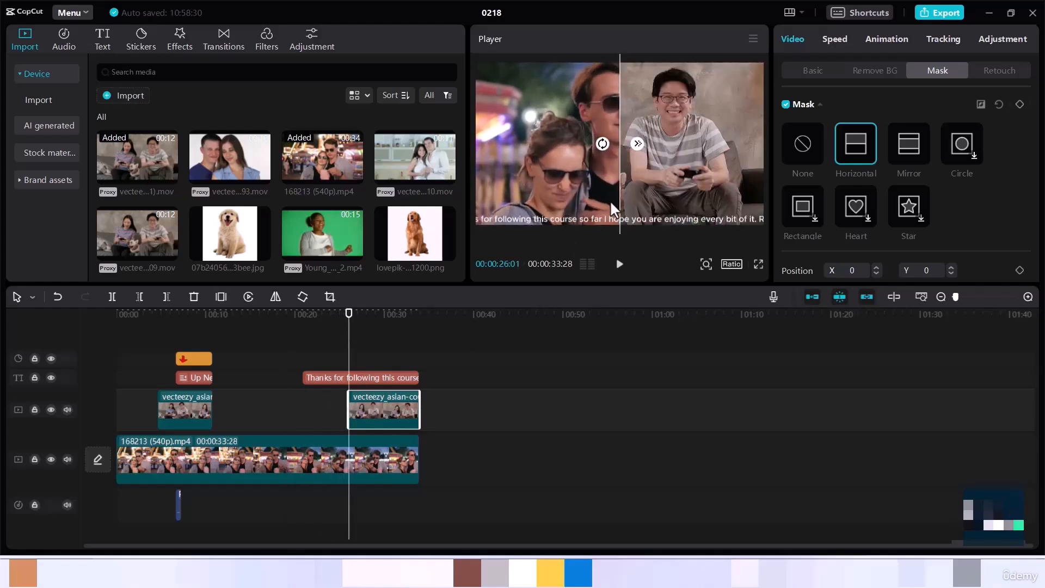
left_click_drag(620, 191, 733, 194)
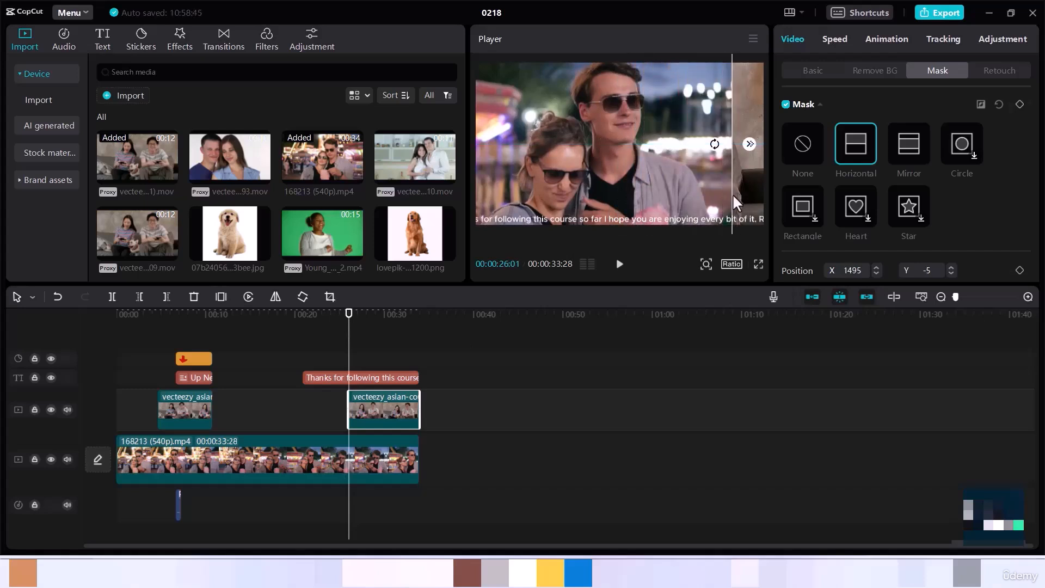
left_click(1020, 103)
Step: Animate the overlay's mask leftward by moving it to X 370, Y -55 at 00:00:29:10 and X -1125, Y -135 at 00:00:31:16
left_click_drag(349, 319, 379, 328)
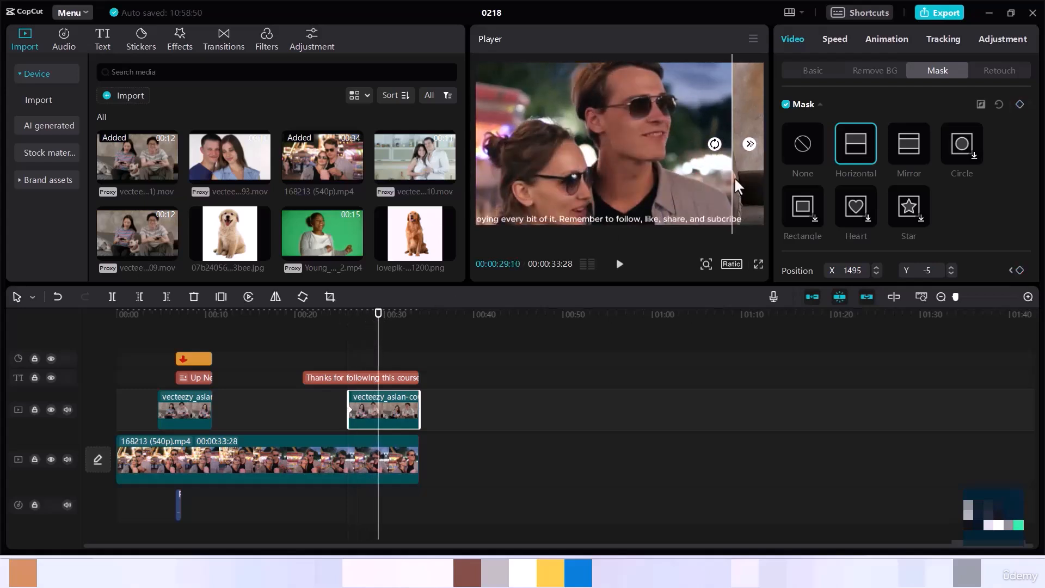
left_click_drag(731, 177, 647, 181)
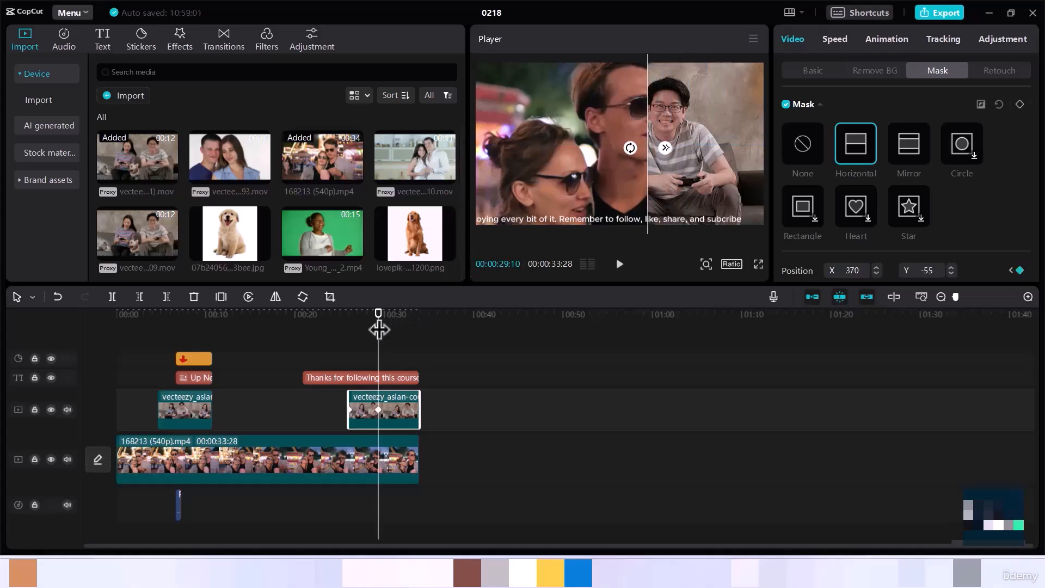
left_click_drag(381, 325, 398, 326)
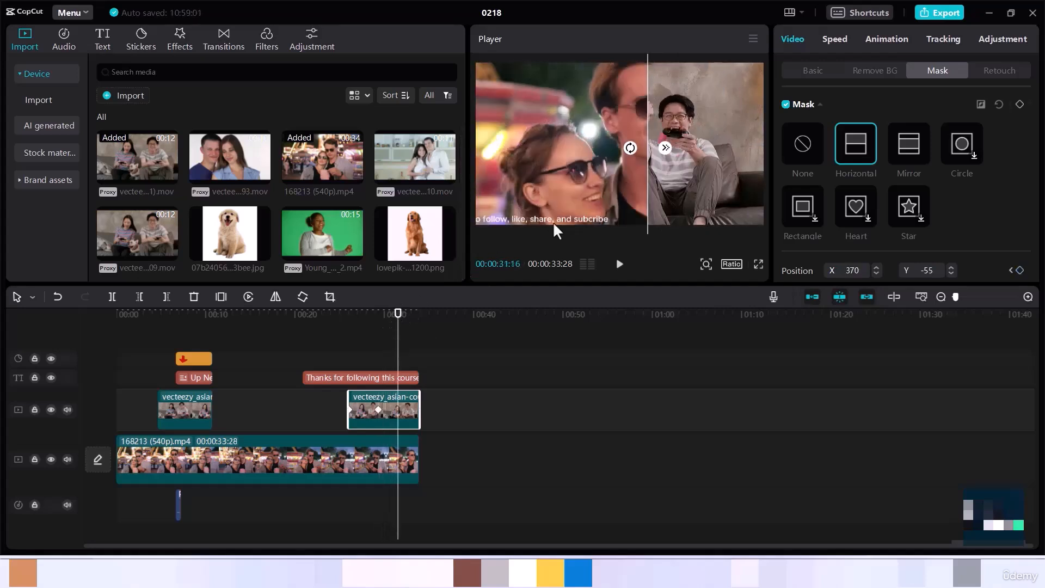
left_click_drag(646, 188, 535, 195)
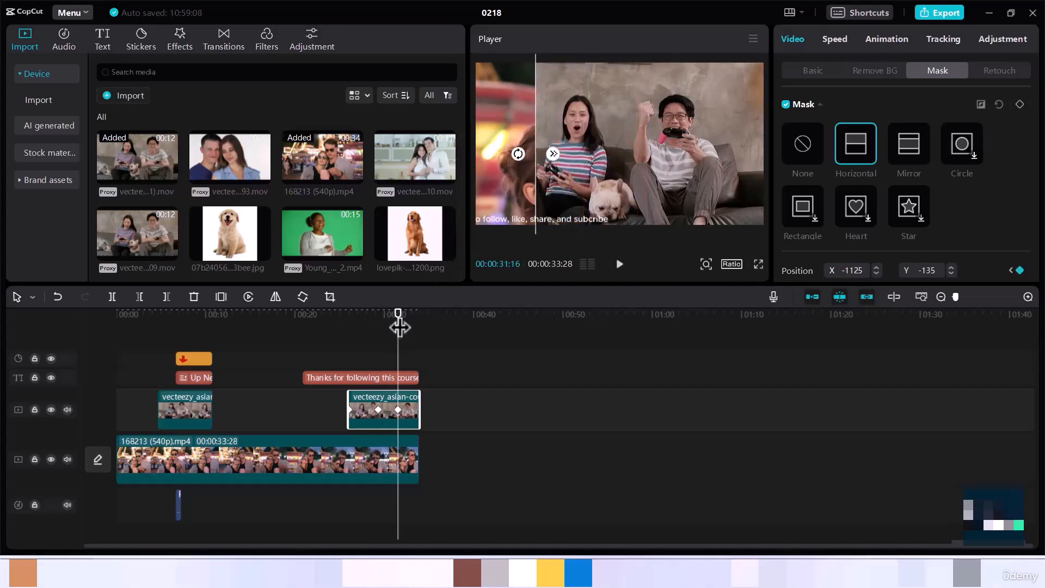
Step: Keyframe the overlay's mask at 00:00:33:28 with position X -1920, Y -142, and preview the wipe from about 00:00:20
left_click_drag(400, 328, 422, 326)
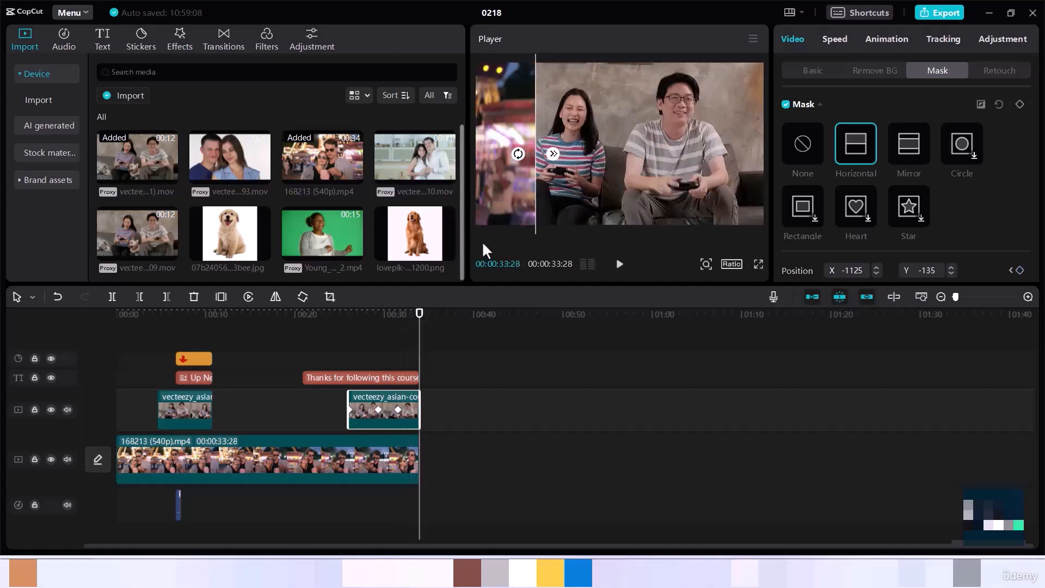
left_click_drag(534, 210, 474, 210)
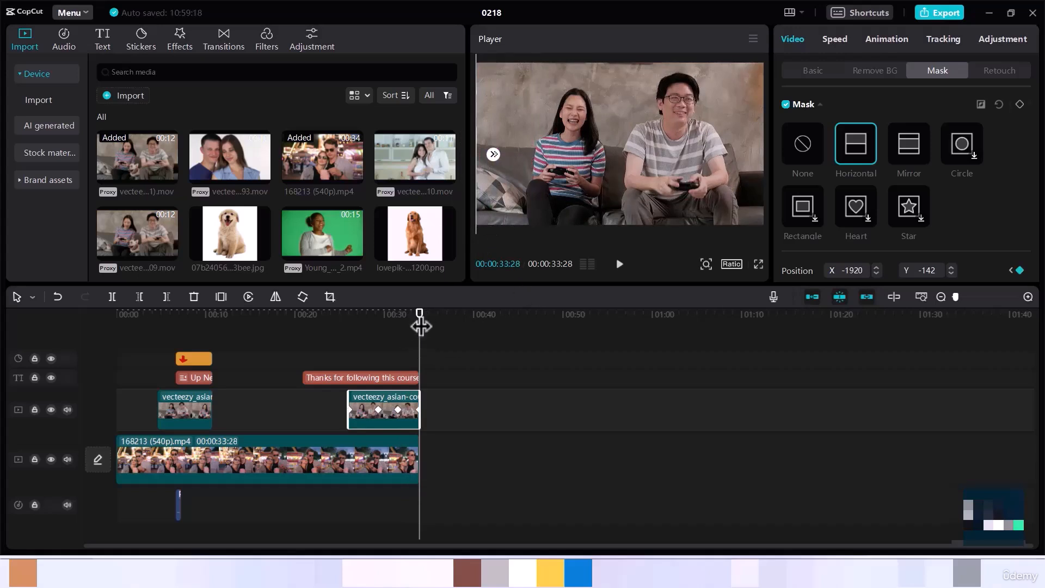
left_click_drag(421, 327, 303, 331)
key("space")
left_click_drag(420, 313, 298, 340)
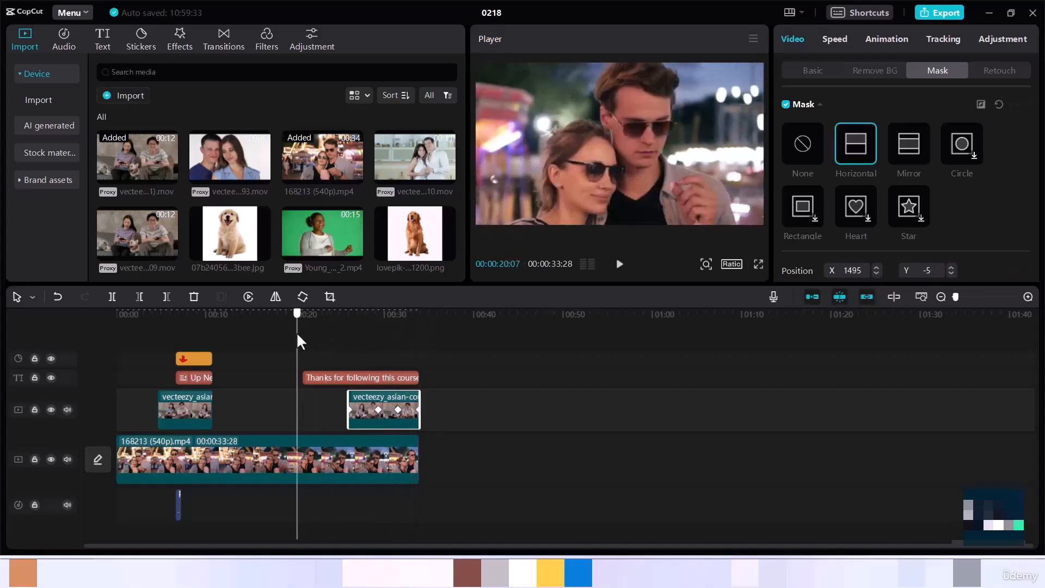
left_click(318, 338)
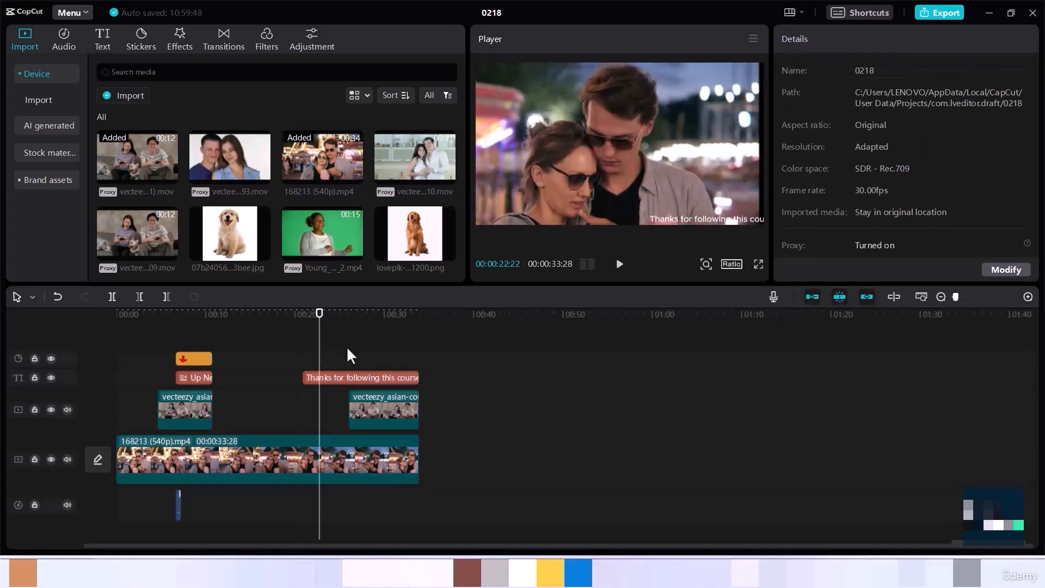
Step: Move the last overlay clip's two middle mask keyframes earlier on the timeline, to about 28 and 29.5 seconds
left_click(383, 413)
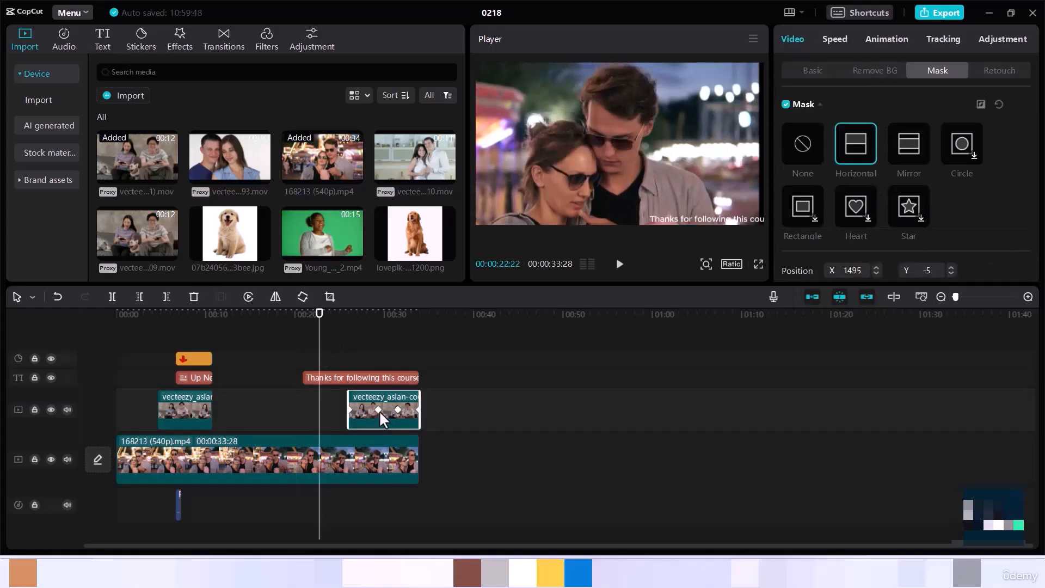
left_click(378, 409)
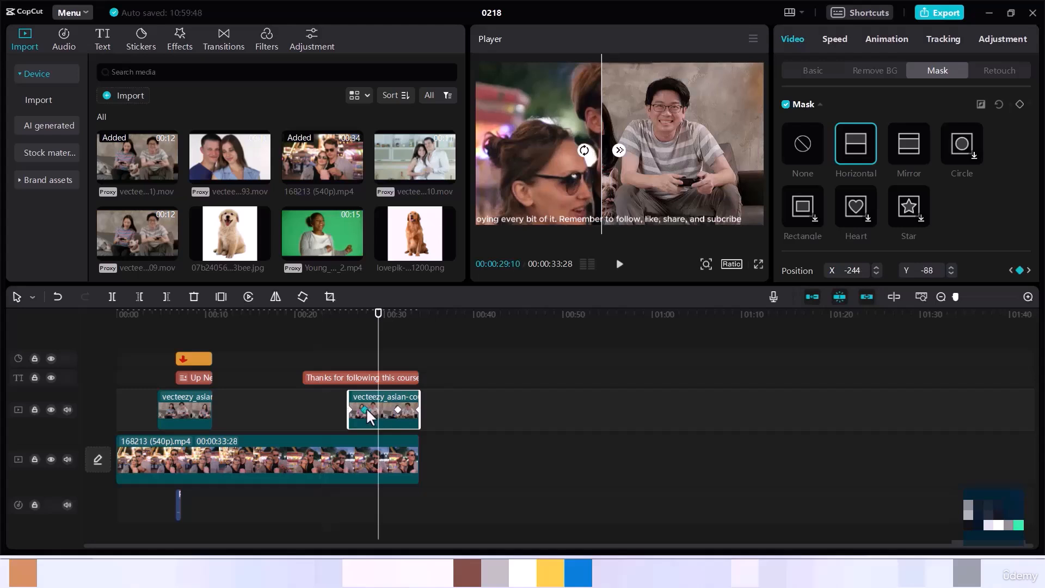
left_click_drag(399, 408, 380, 408)
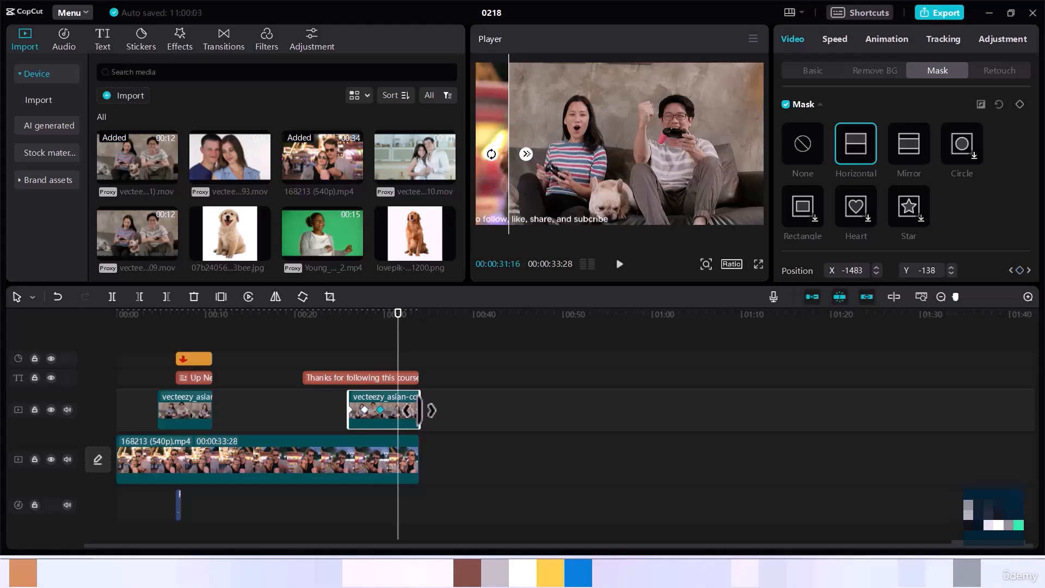
Step: Try to move the last overlay clip's end mask keyframe earlier, and extend the clip's end back to 00:00:33:28
left_click(417, 411)
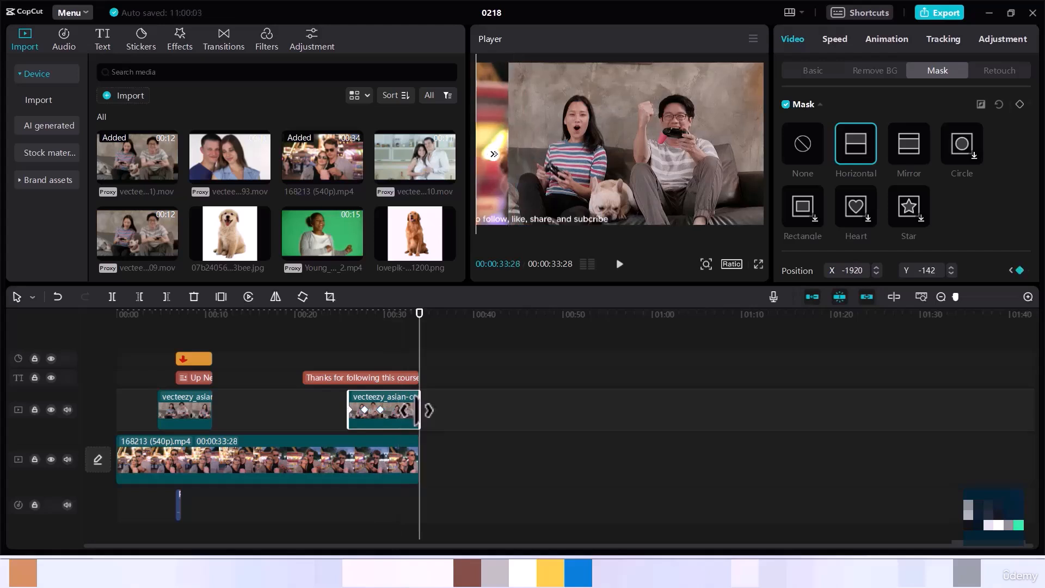
mouse_move(401, 410)
left_mouse_down()
mouse_move(415, 411)
mouse_move(420, 437)
mouse_move(417, 409)
left_mouse_up()
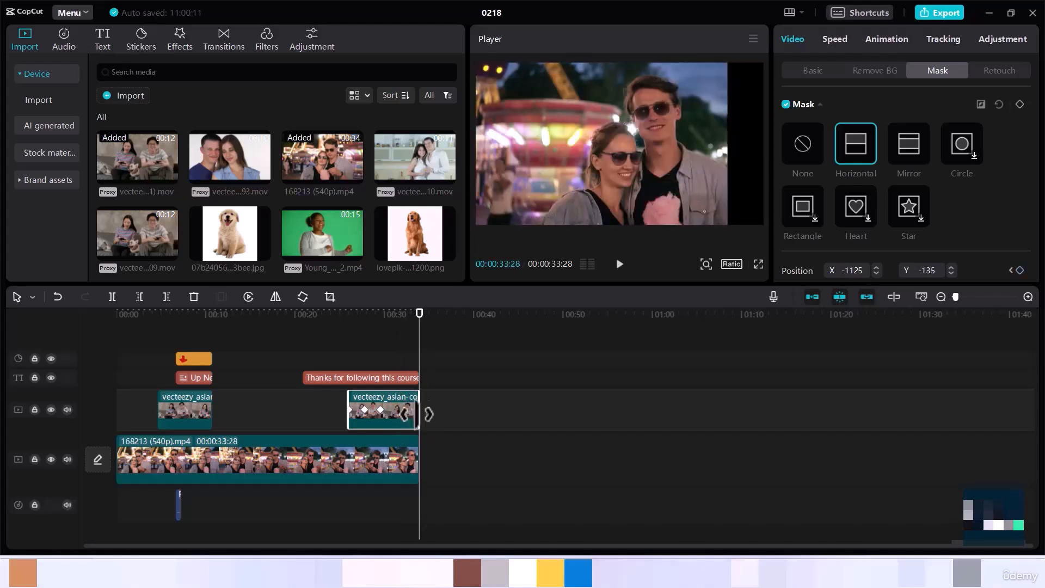
left_click_drag(419, 414, 419, 422)
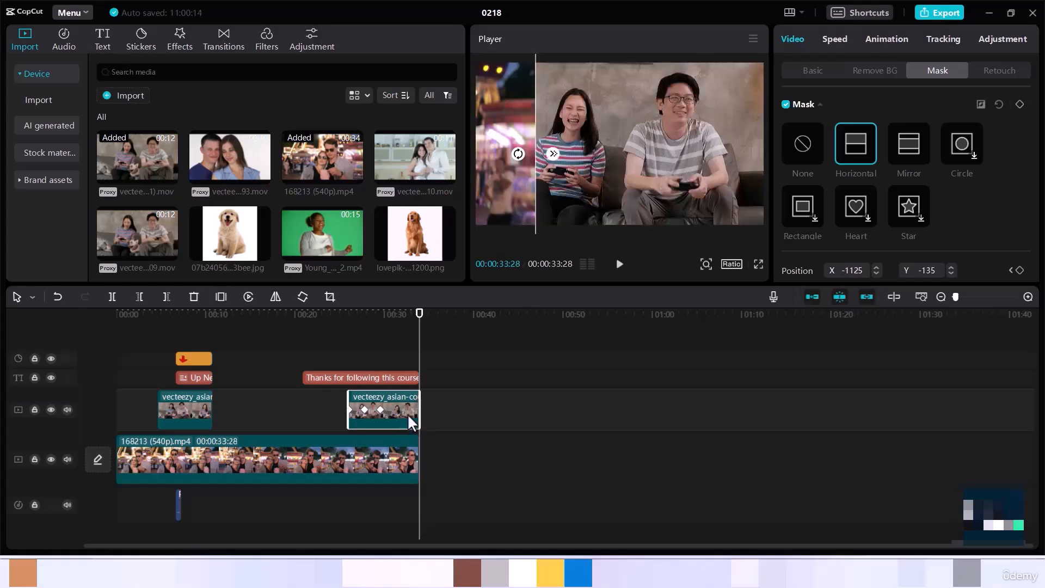
Step: Replay the wipe from about 00:00:22 and keyframe the last overlay's mask at 00:00:30:20 with position X -1920, Y -142
left_click(325, 319)
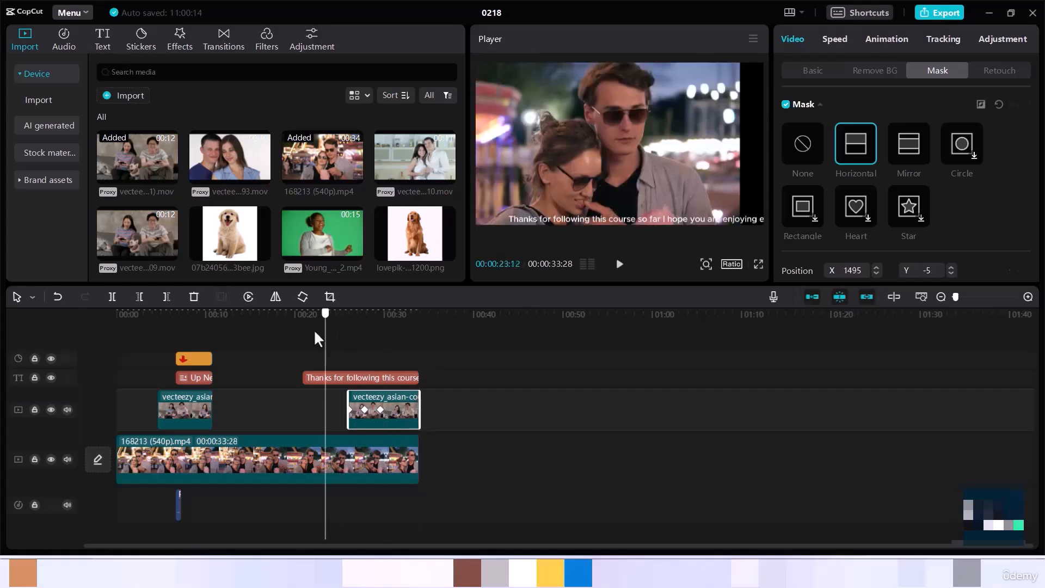
left_click(315, 332)
key("space")
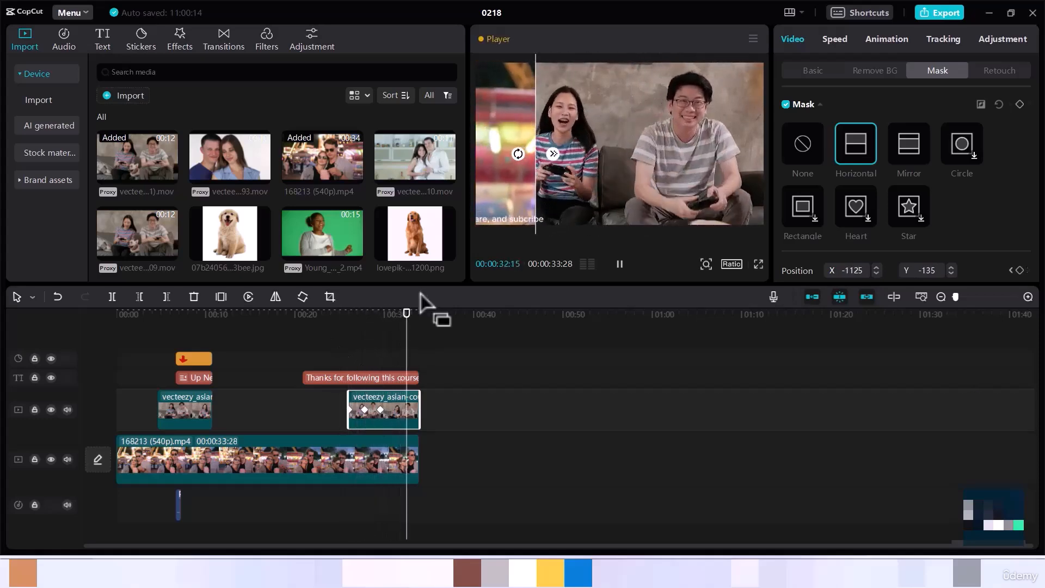
mouse_move(401, 325)
left_mouse_down()
mouse_move(391, 306)
mouse_move(393, 325)
left_mouse_up()
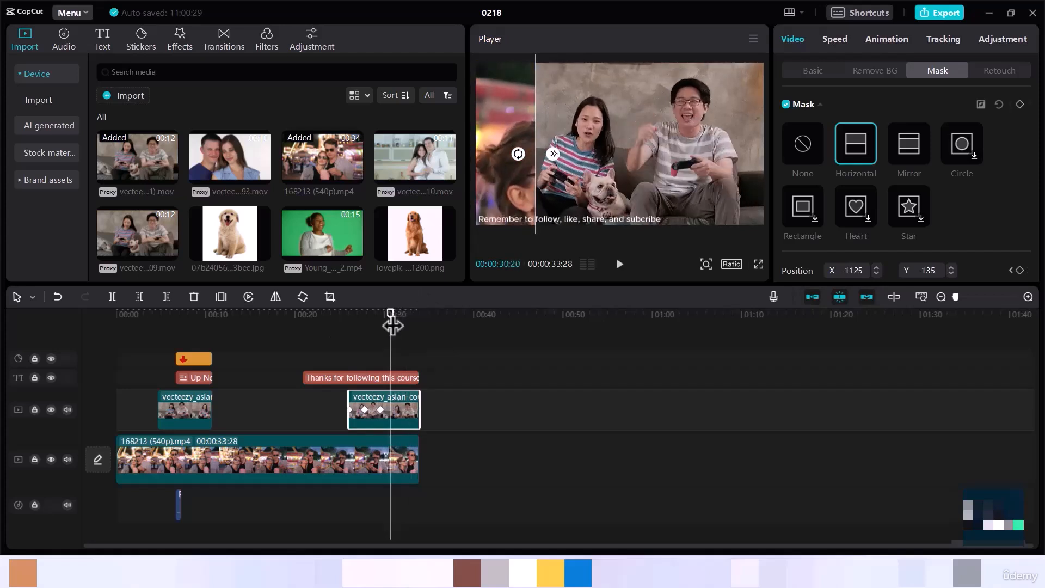
left_click(1020, 104)
left_click_drag(535, 166, 462, 165)
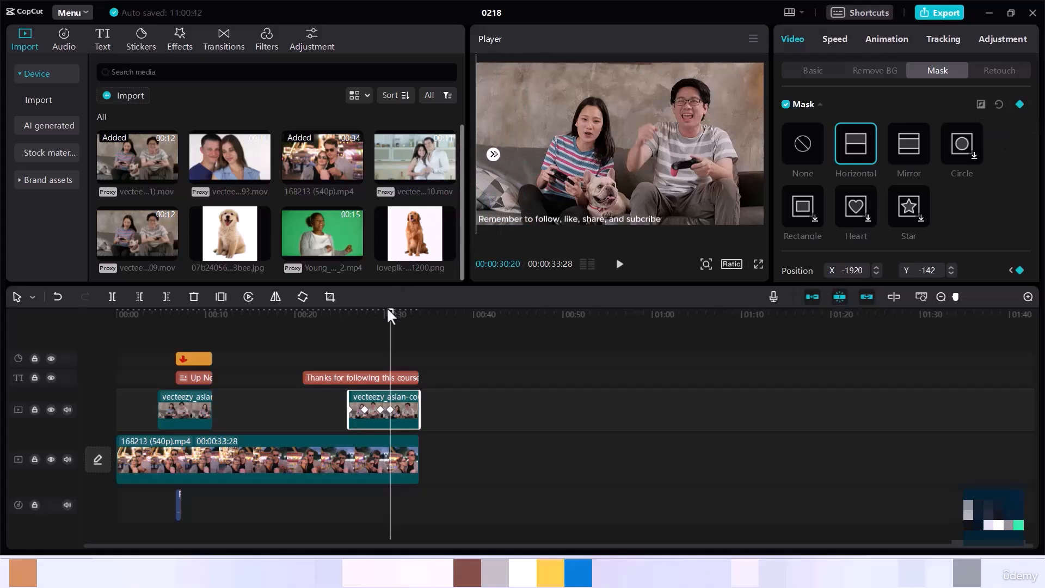
Step: Keyframe the main clip's mask at 00:00:24:12 with position X 417, Y -36
left_click_drag(390, 327, 333, 322)
left_click(347, 462)
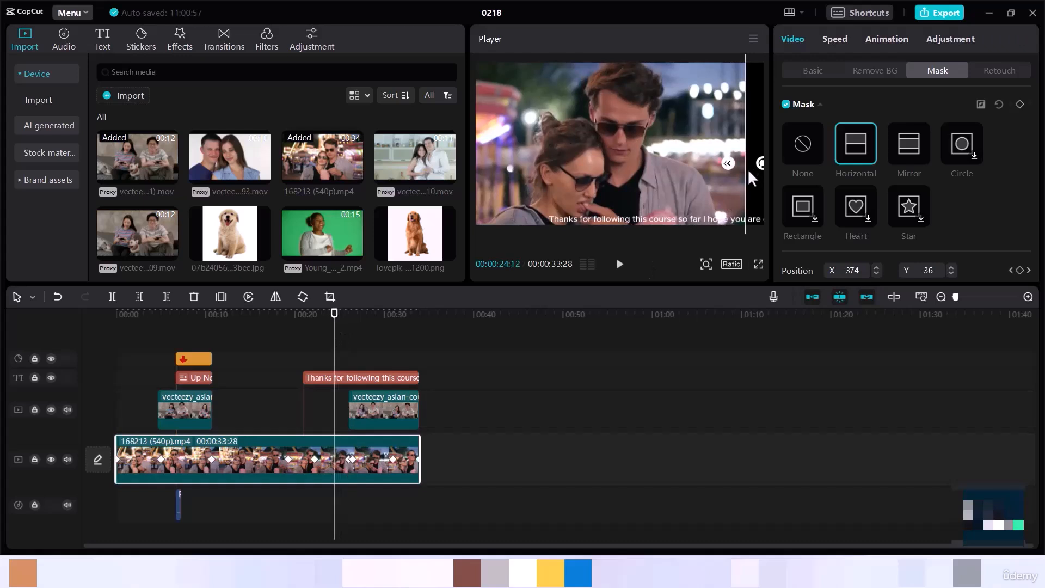
left_click_drag(744, 171, 763, 171)
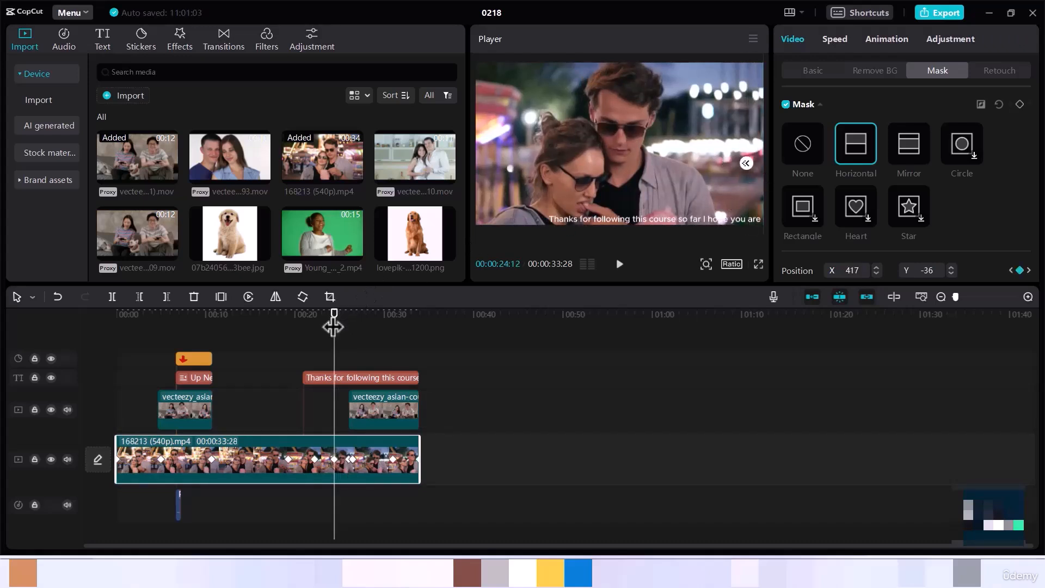
Step: Play back the sequence from 00:00:20:26 to check how the main clip's mask moves, and replay it with no clip selected
mouse_move(339, 307)
left_mouse_down()
mouse_move(313, 304)
mouse_move(364, 306)
mouse_move(338, 307)
left_mouse_up()
left_click(303, 315)
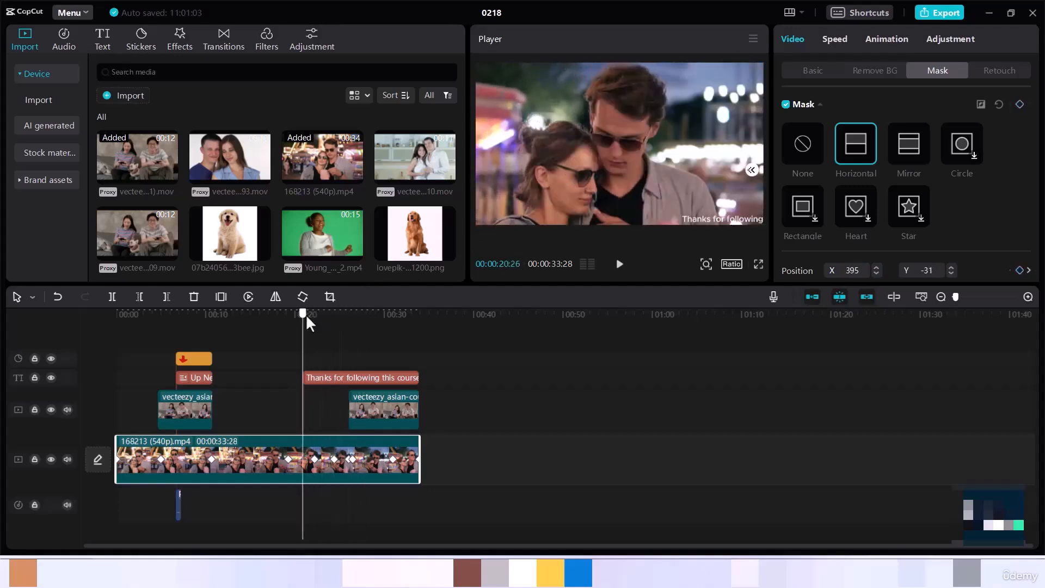
key("space")
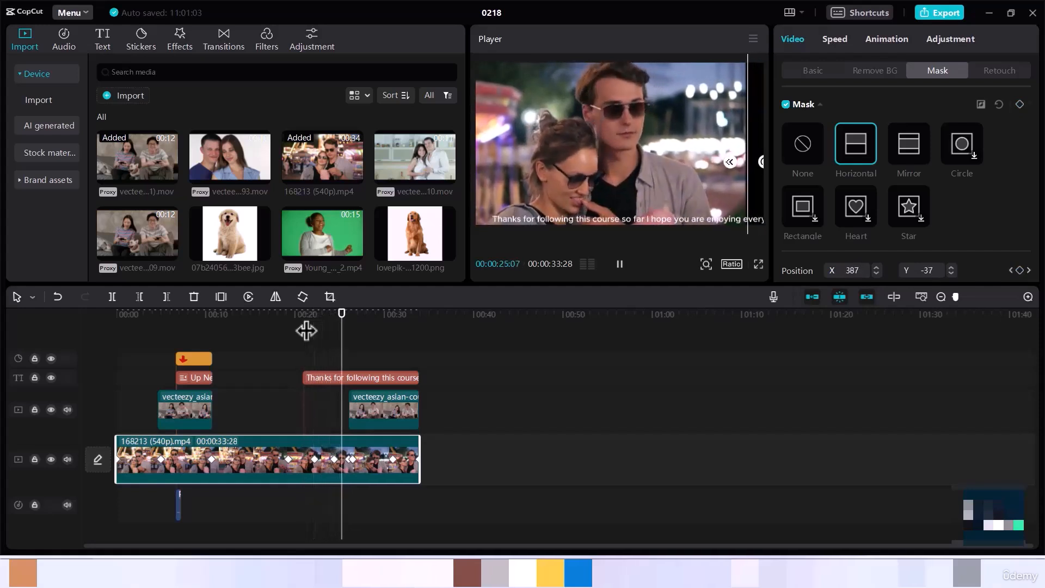
left_click(329, 345)
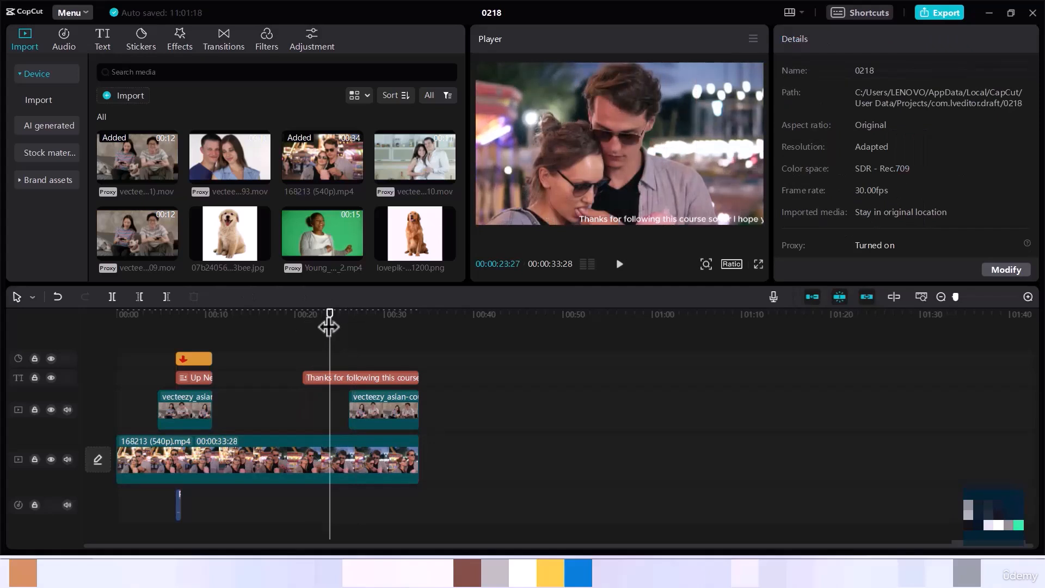
left_click_drag(329, 327, 305, 331)
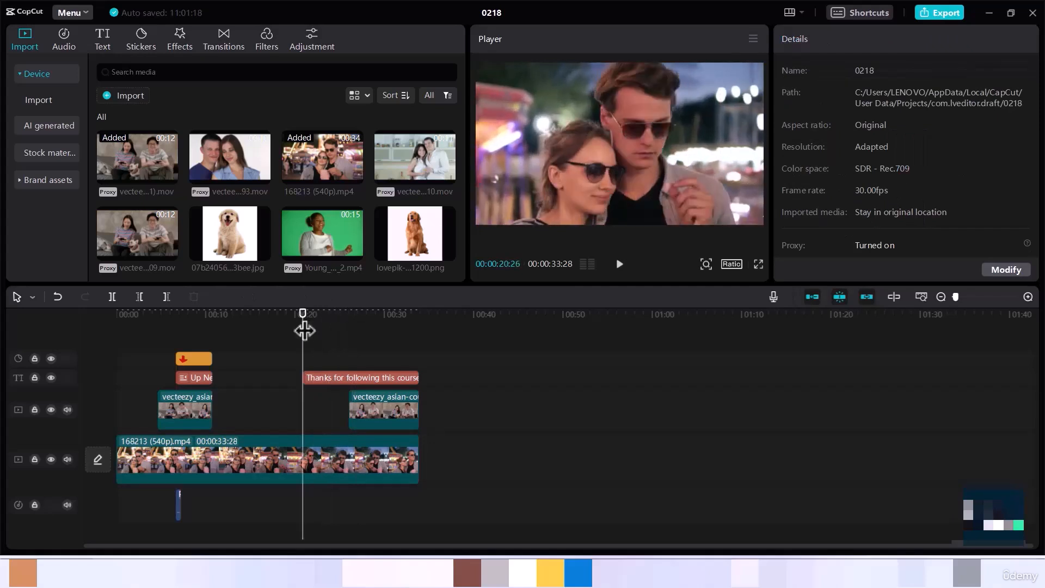
key("space")
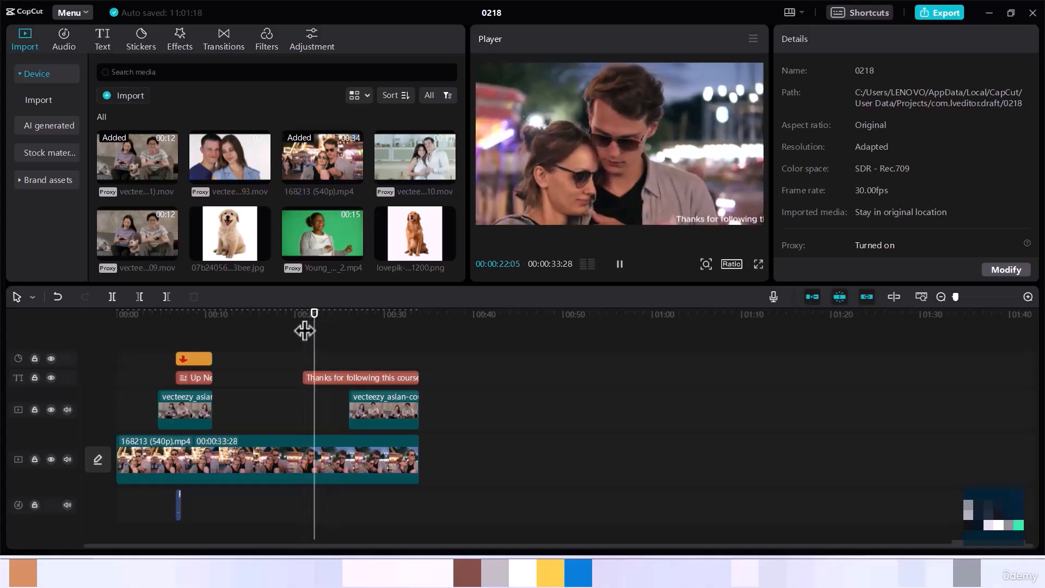